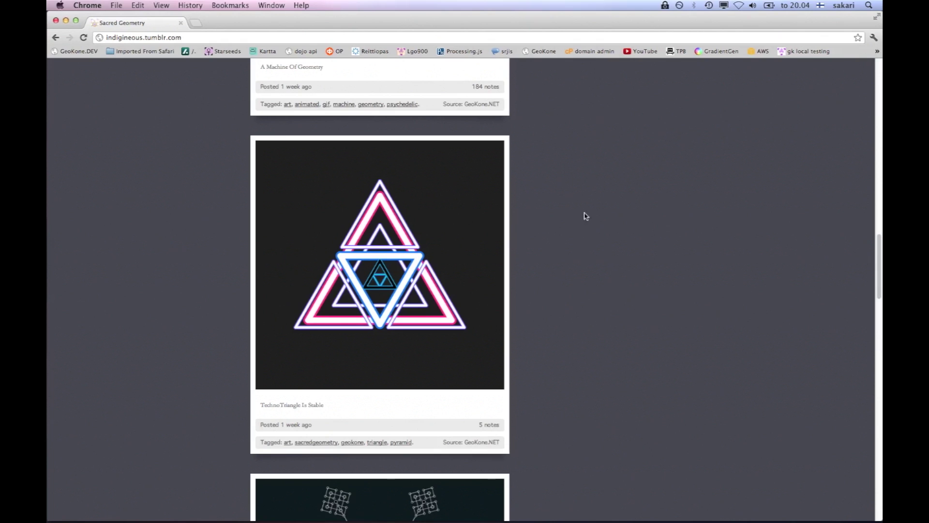
# Leave the Sacred Geometry blog and load geokone.net in the same browser tab.
pyautogui.moveTo(878, 280); pyautogui.dragTo(747, 36)
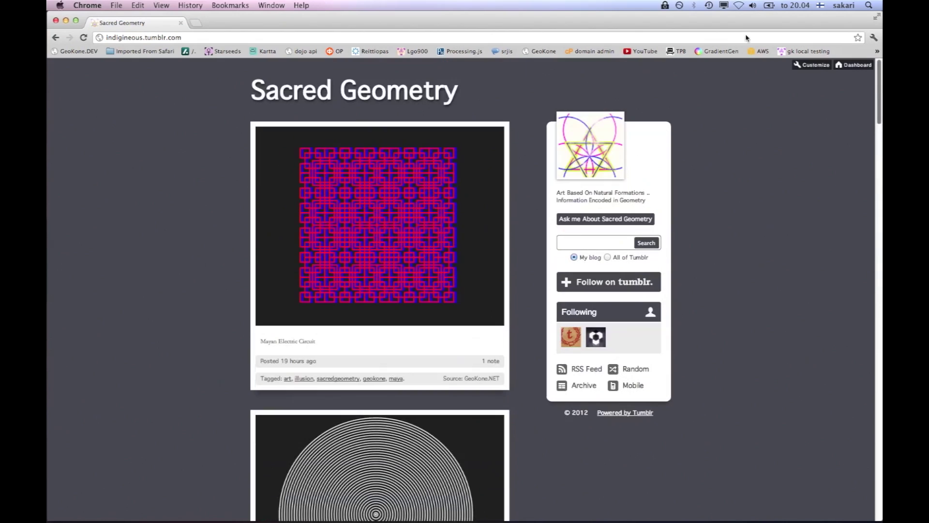
pyautogui.click(263, 35)
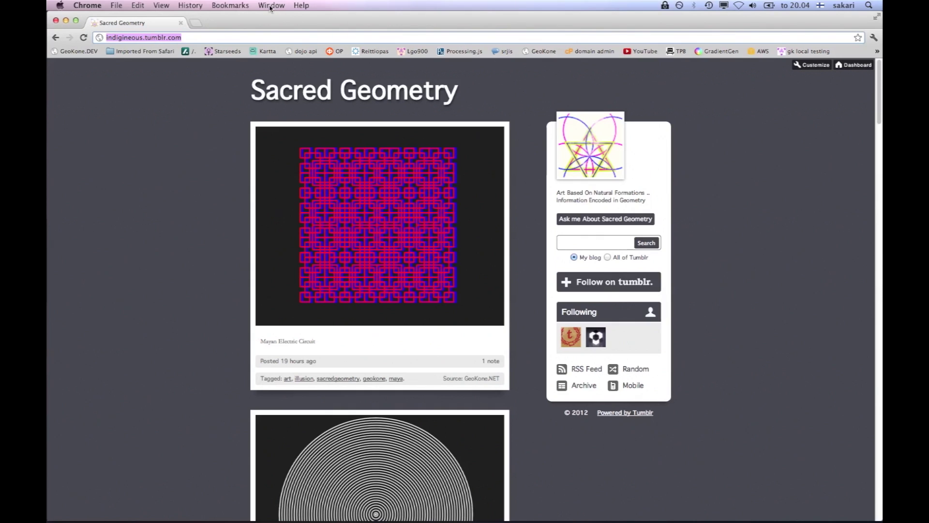
pyautogui.write('geokone')
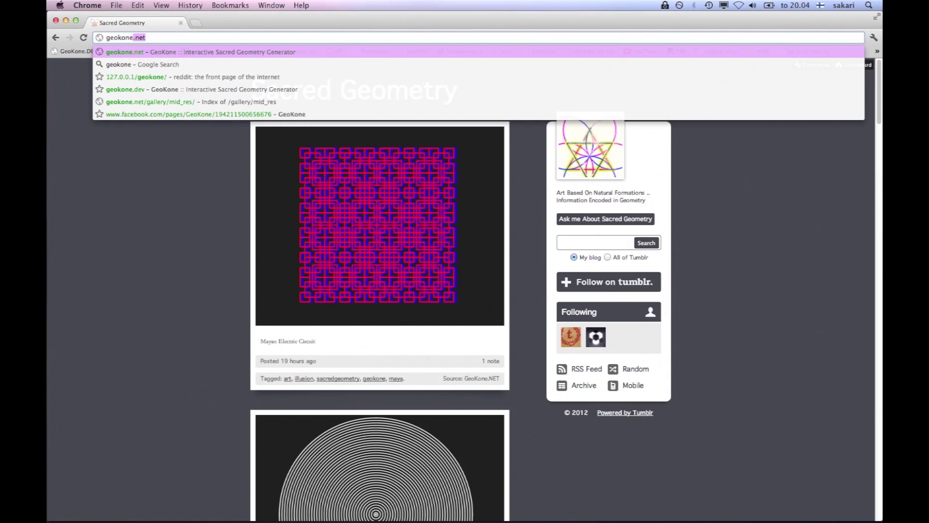
pyautogui.write('.net')
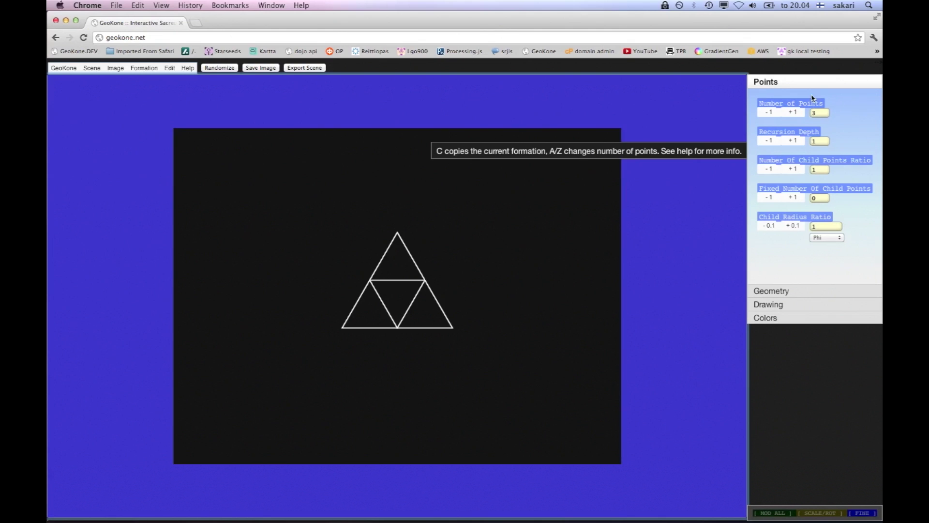
# Look through the Geometry, Drawing and Colors settings, and return to the Points settings.
pyautogui.click(775, 292)
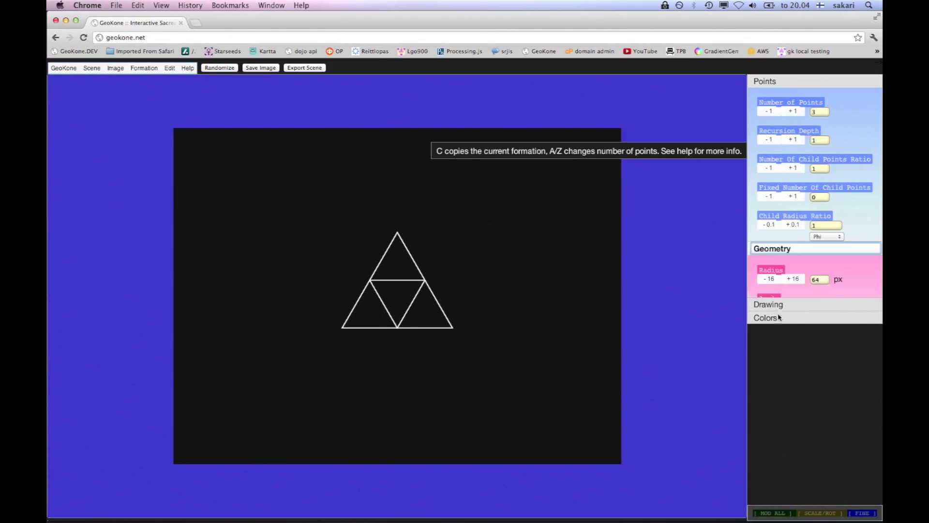
pyautogui.click(780, 308)
pyautogui.click(778, 320)
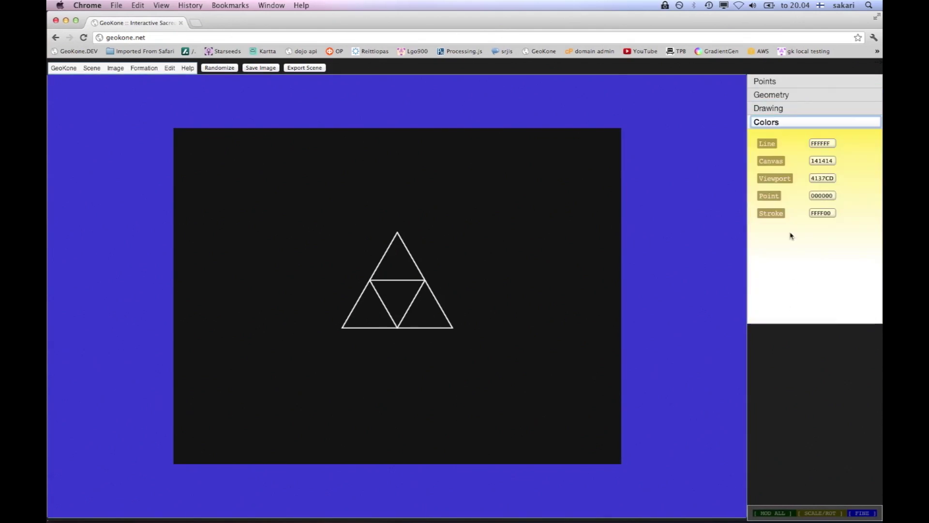
pyautogui.click(769, 107)
pyautogui.click(770, 94)
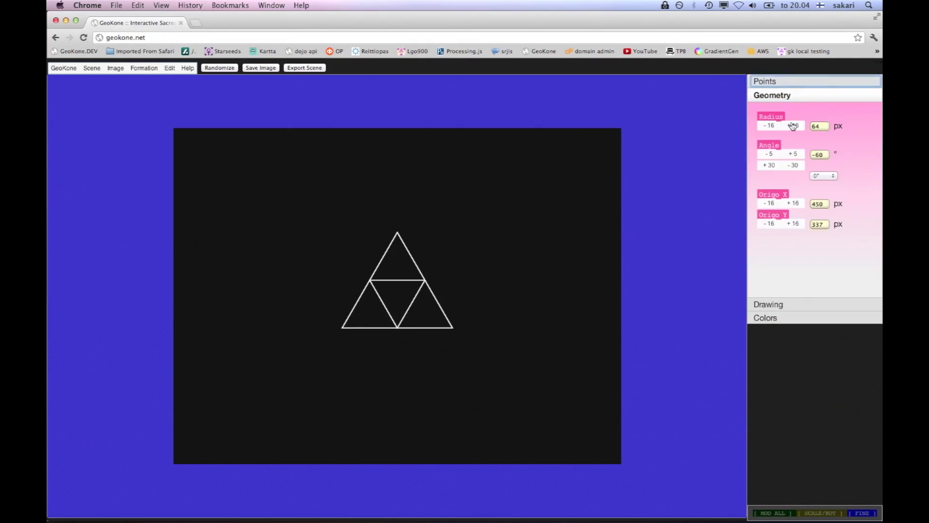
pyautogui.click(764, 81)
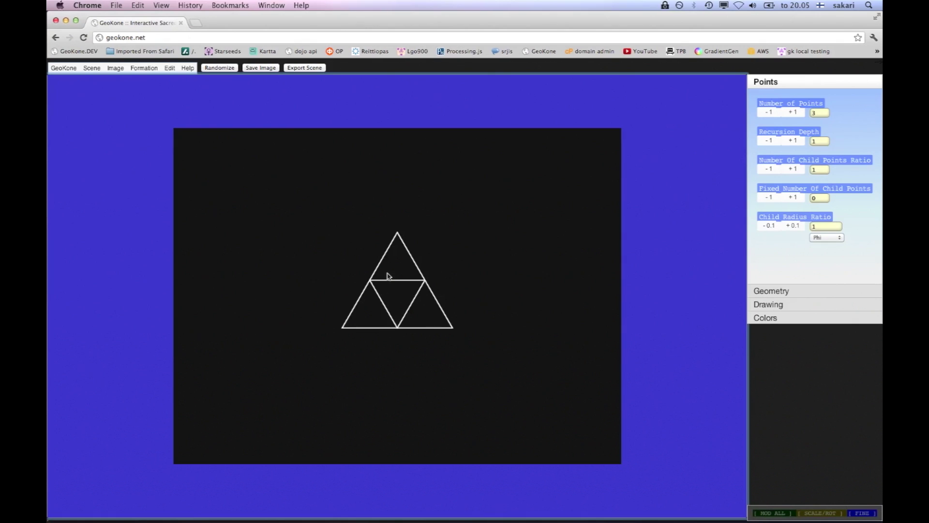
# Reduce the formation's recursion depth to 0 so that a single triangle is drawn.
pyautogui.press('Down')
pyautogui.press('Up')
pyautogui.press('Down')
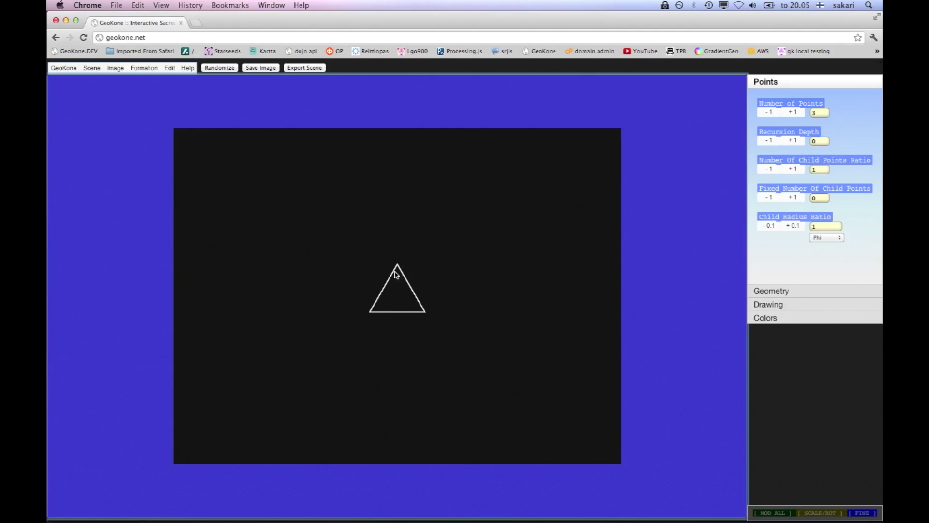
# Try moving the triangle left and right across the canvas, and bring it back to Origo X 450 px.
pyautogui.press('Left')
pyautogui.press('Left')
pyautogui.press('Left')
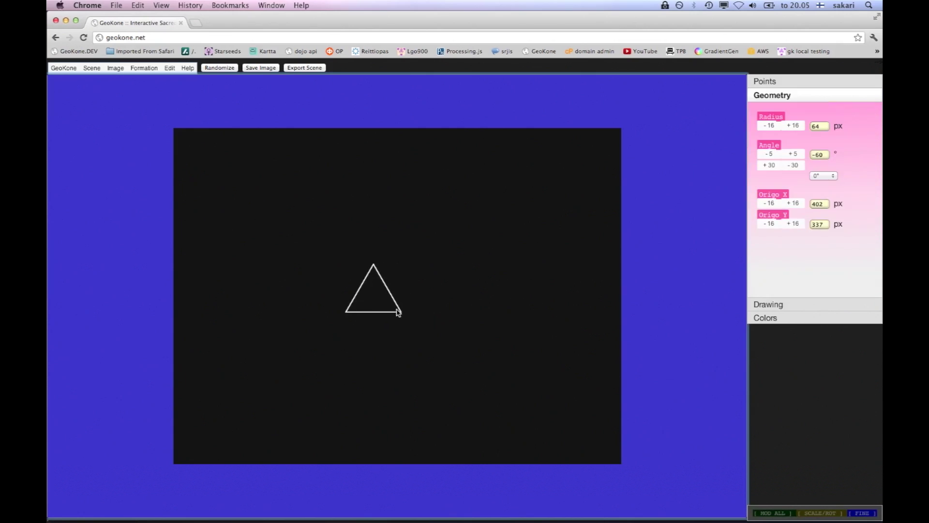
pyautogui.press('Right')
pyautogui.press('Right')
pyautogui.press('Right')
pyautogui.press('Right')
pyautogui.press('Left')
pyautogui.press('Right')
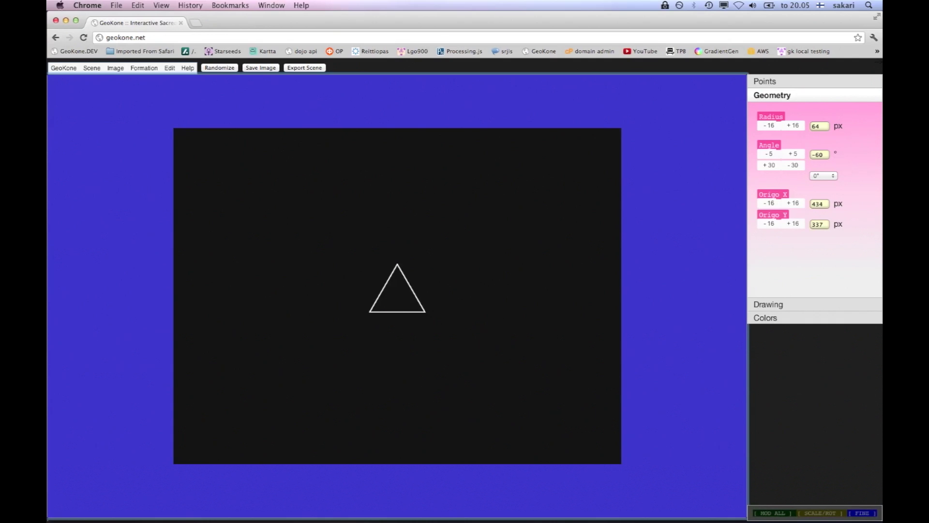
pyautogui.press('Left')
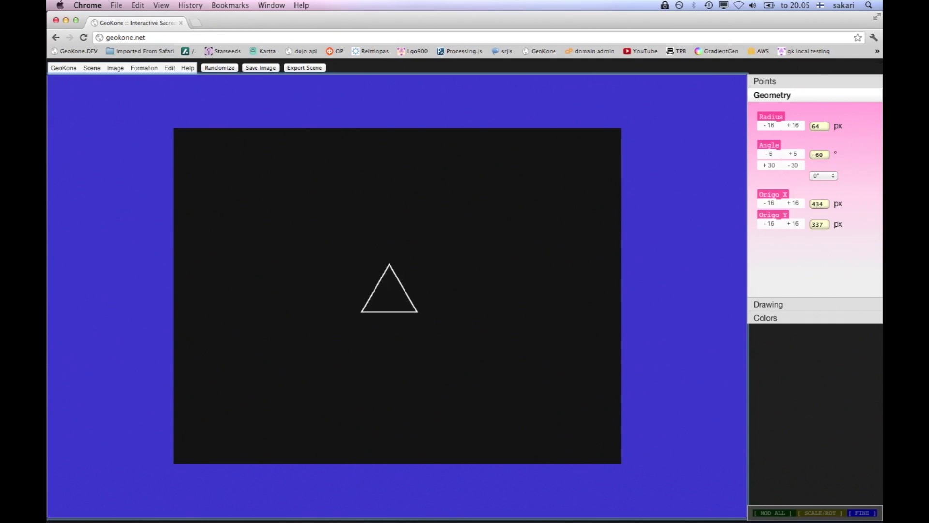
pyautogui.press('Right')
# Try rotating the triangle in both directions in coarse increments, and bring it back to an angle of -60°.
pyautogui.hotkey('shift', 'Right')
pyautogui.hotkey('shift', 'Right')
pyautogui.hotkey('shift', 'Right')
pyautogui.hotkey('shift', 'Right')
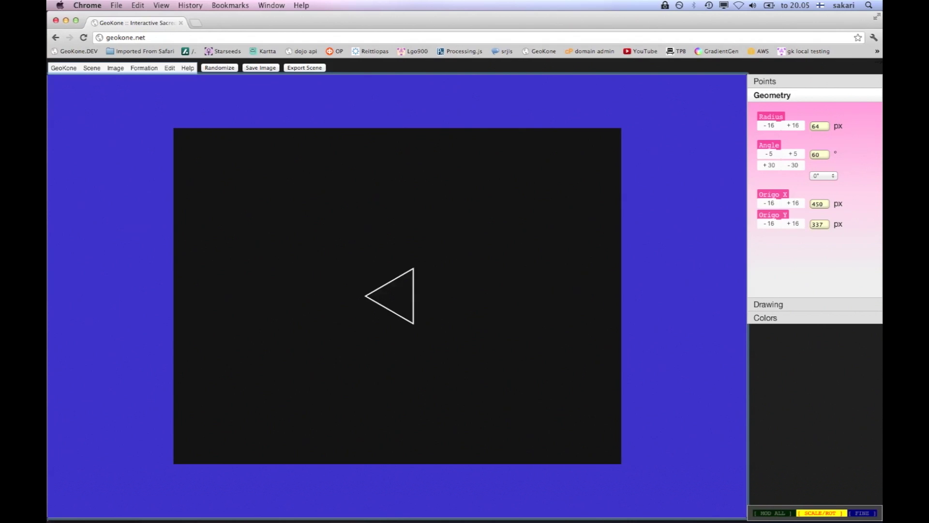
pyautogui.hotkey('shift', 'Left')
pyautogui.hotkey('shift', 'Left')
pyautogui.hotkey('shift', 'Left')
pyautogui.hotkey('shift', 'Left')
pyautogui.hotkey('shift', 'Left')
pyautogui.hotkey('shift', 'Left')
pyautogui.hotkey('shift', 'Right')
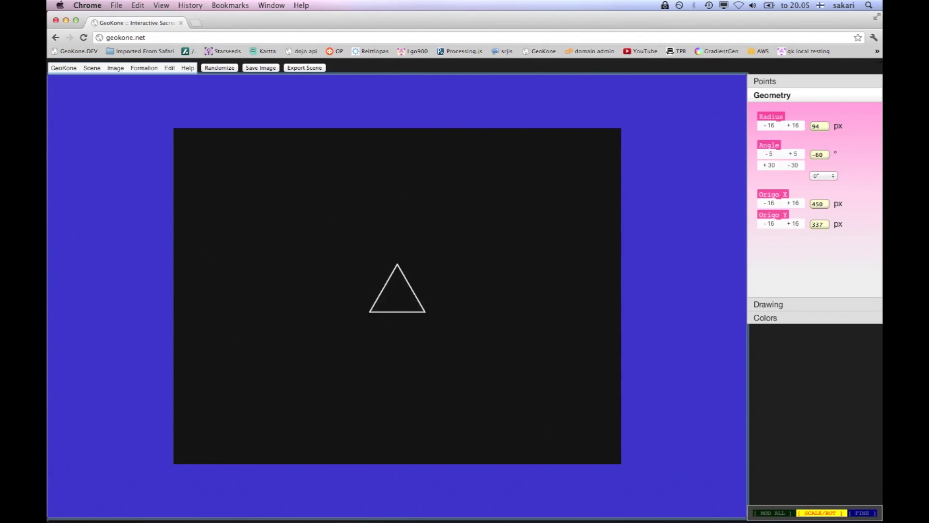
# Scale the triangle up and down in coarse increments, ending with a radius of 184 px.
pyautogui.hotkey('shift', 'Up')
pyautogui.hotkey('shift', 'Up')
pyautogui.hotkey('shift', 'Up')
pyautogui.hotkey('shift', 'Up')
pyautogui.hotkey('shift', 'Down')
pyautogui.hotkey('shift', 'Down')
pyautogui.hotkey('shift', 'Down')
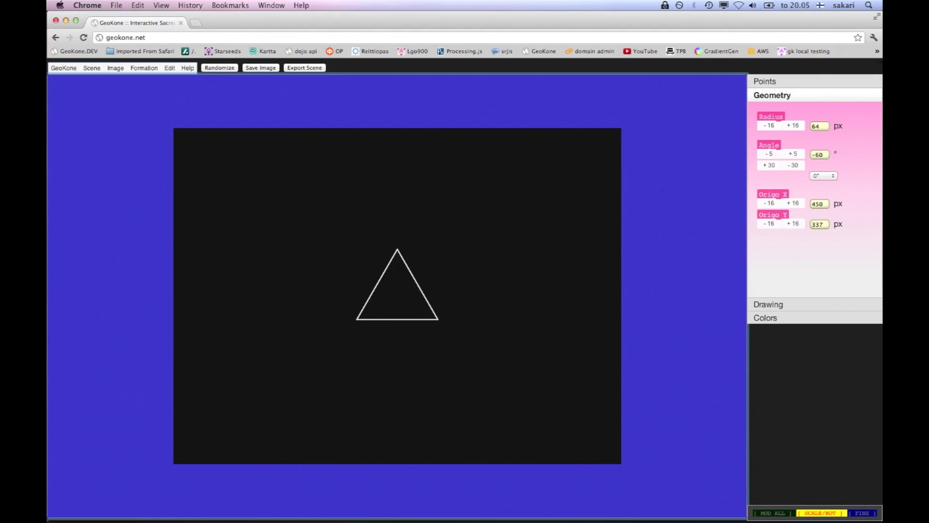
pyautogui.hotkey('shift', 'Up')
pyautogui.hotkey('shift', 'Up')
pyautogui.hotkey('shift', 'Up')
# Rotate the triangle in fine 5° increments to an angle of -120°, so that it points downward.
pyautogui.hotkey('shift', 'alt', 'Left')
pyautogui.hotkey('shift', 'alt', 'Left')
pyautogui.hotkey('shift', 'alt', 'Left')
pyautogui.hotkey('shift', 'alt', 'Left')
pyautogui.hotkey('shift', 'alt', 'Left')
pyautogui.hotkey('shift', 'alt', 'Left')
pyautogui.hotkey('shift', 'alt', 'Left')
pyautogui.hotkey('shift', 'alt', 'Left')
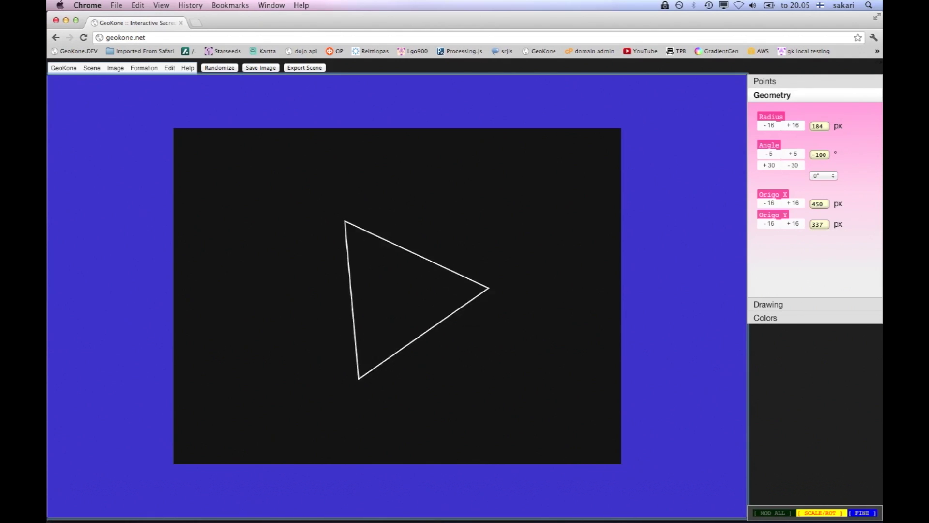
pyautogui.press('Left')
pyautogui.press('Left')
pyautogui.press('Left')
pyautogui.press('Left')
# Move the triangle up the canvas to Origo Y 305 px, keeping Origo X at 450 px.
pyautogui.press('Up')
pyautogui.press('Up')
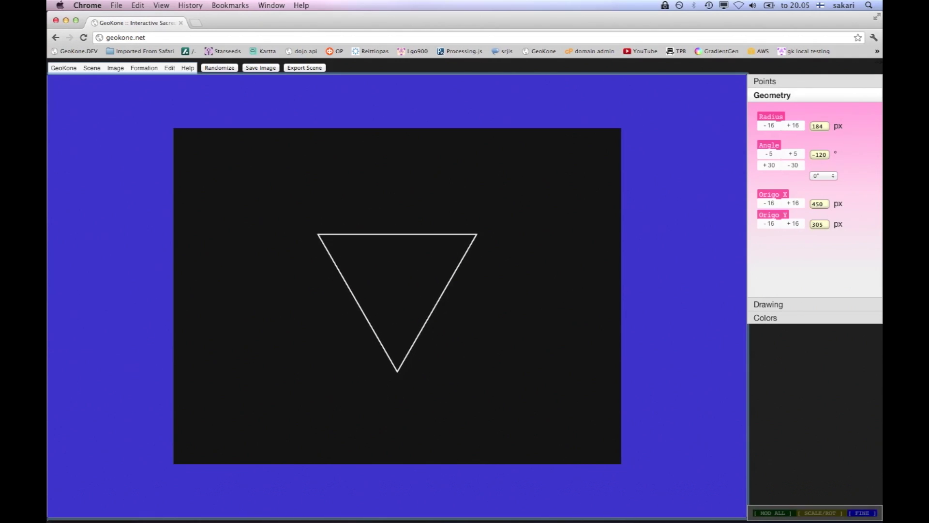
pyautogui.press('Left')
pyautogui.press('Right')
# Increase the number of points one at a time through 4 and 5 to 6, forming a hexagon.
pyautogui.click(774, 82)
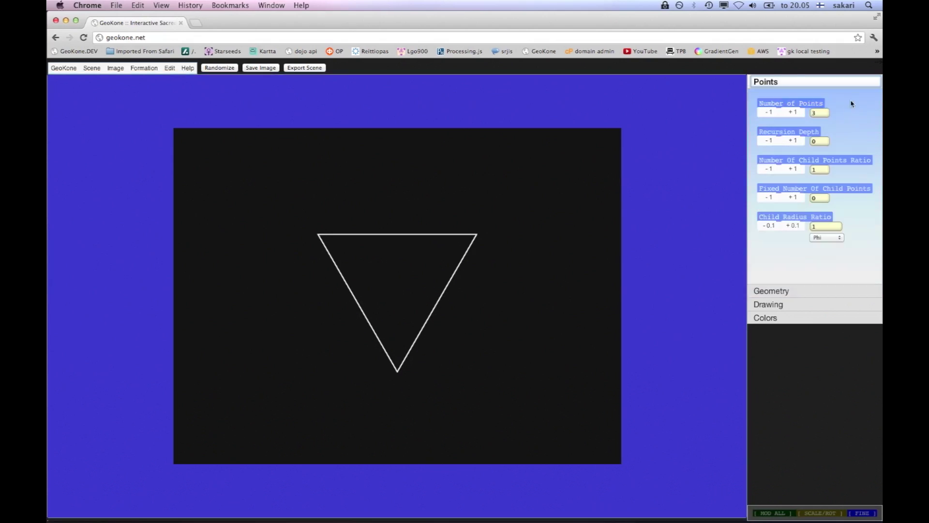
pyautogui.click(583, 184)
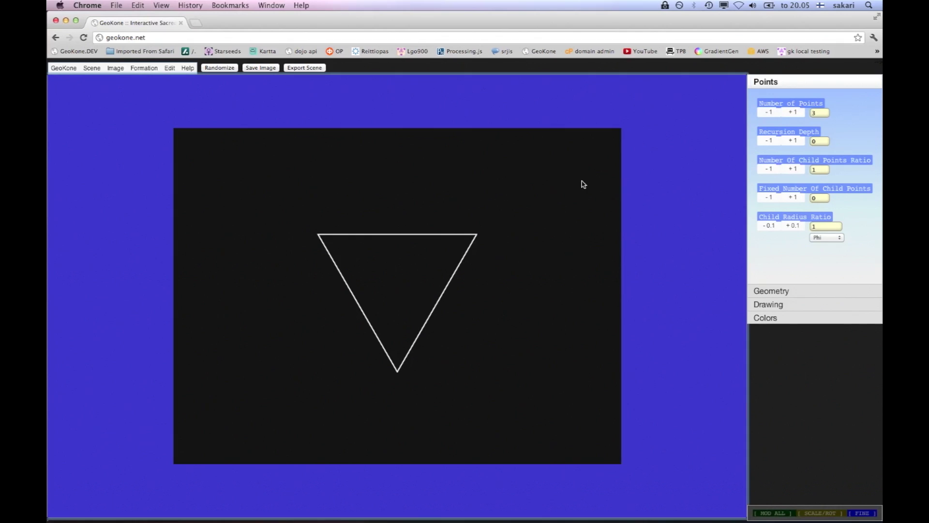
pyautogui.click(793, 111)
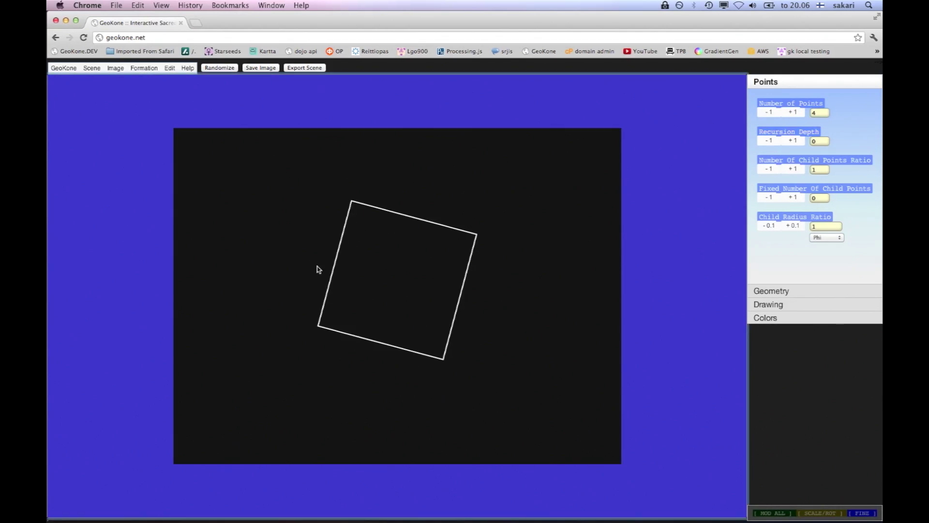
pyautogui.click(793, 112)
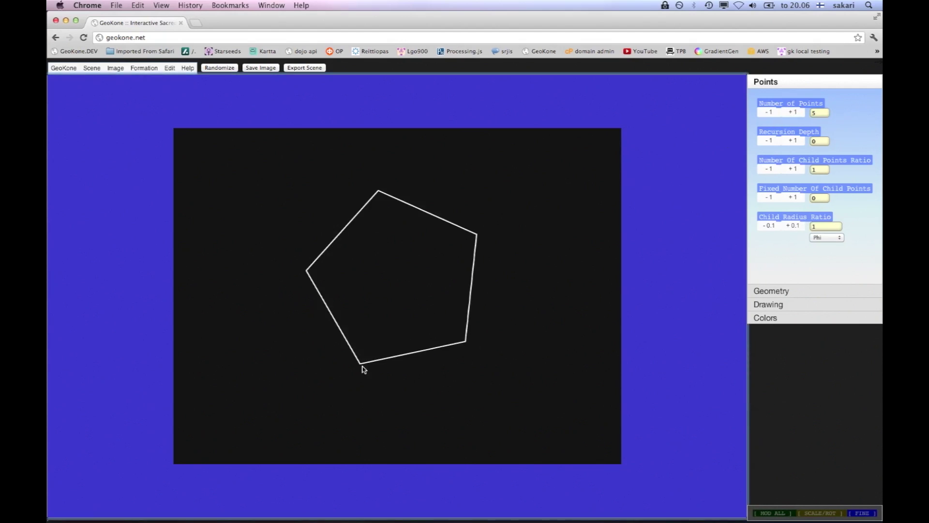
pyautogui.click(793, 112)
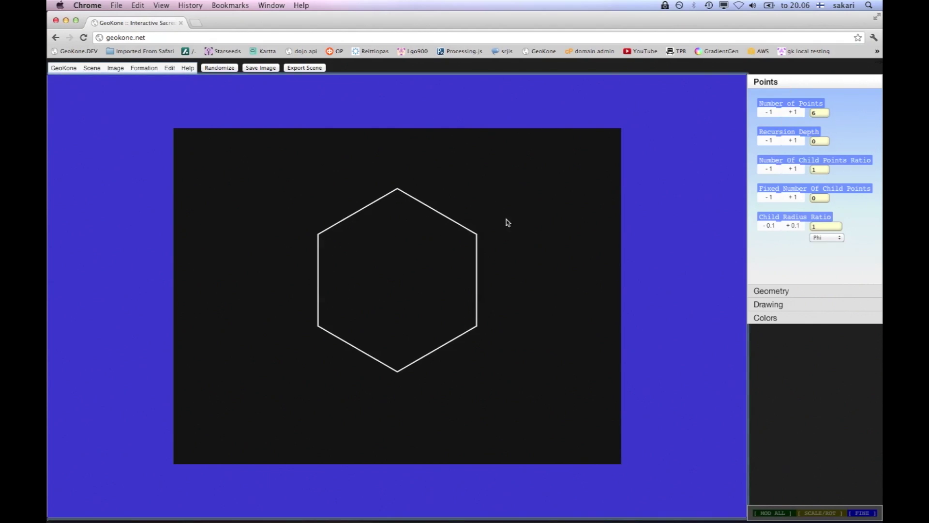
# Keep increasing the number of points beyond 40 to approximate a circle.
pyautogui.click(793, 112)
pyautogui.click(793, 114)
pyautogui.tripleClick(793, 114)
pyautogui.tripleClick(794, 114)
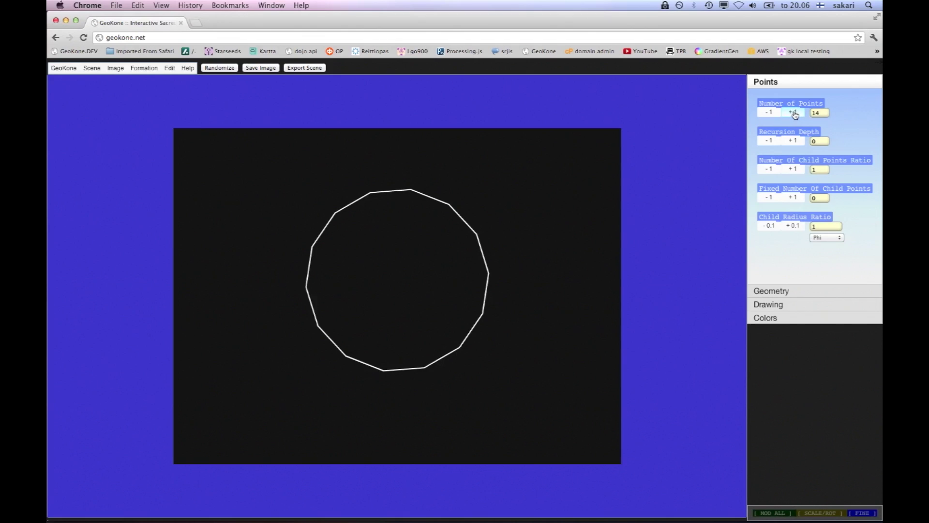
pyautogui.tripleClick(795, 116)
pyautogui.doubleClick(797, 117)
pyautogui.doubleClick(797, 119)
pyautogui.doubleClick(797, 118)
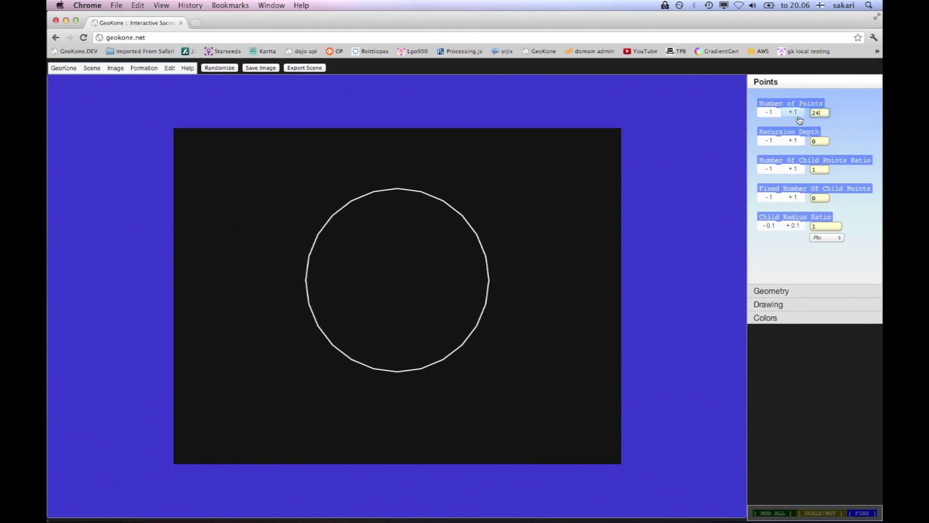
pyautogui.doubleClick(797, 116)
pyautogui.doubleClick(796, 115)
pyautogui.tripleClick(797, 116)
pyautogui.tripleClick(797, 116)
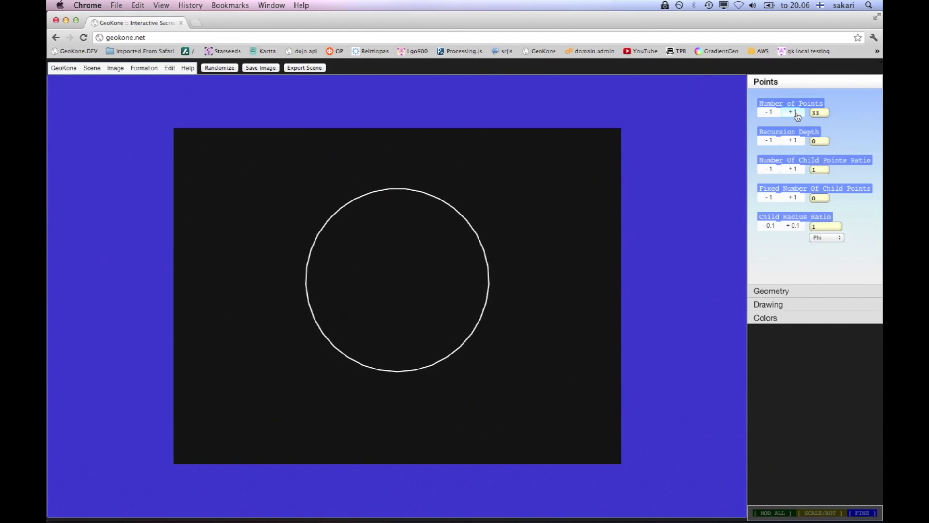
pyautogui.tripleClick(797, 116)
pyautogui.doubleClick(798, 116)
pyautogui.doubleClick(797, 116)
pyautogui.doubleClick(797, 116)
pyautogui.doubleClick(796, 115)
# Lower the number of points step by step to about 32.
pyautogui.doubleClick(774, 113)
pyautogui.doubleClick(773, 114)
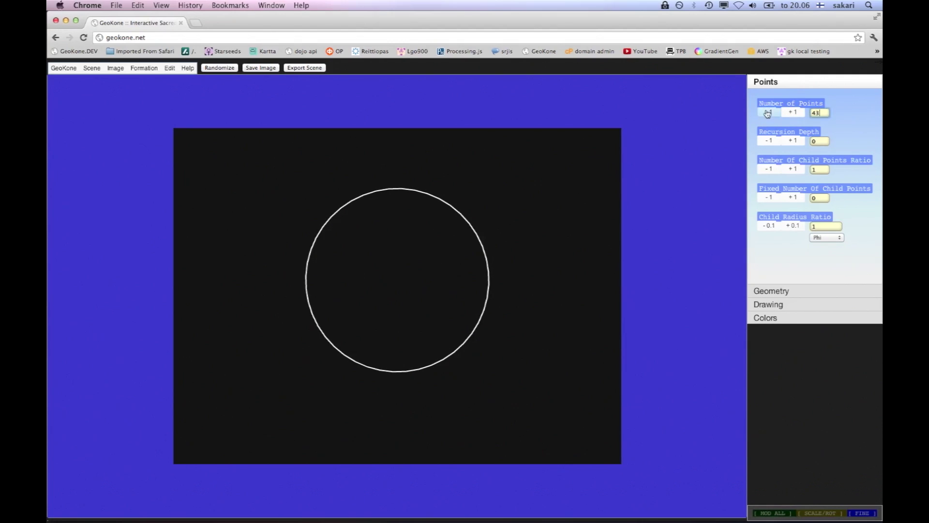
pyautogui.click(772, 114)
pyautogui.doubleClick(772, 115)
pyautogui.doubleClick(771, 115)
pyautogui.doubleClick(772, 115)
pyautogui.click(771, 115)
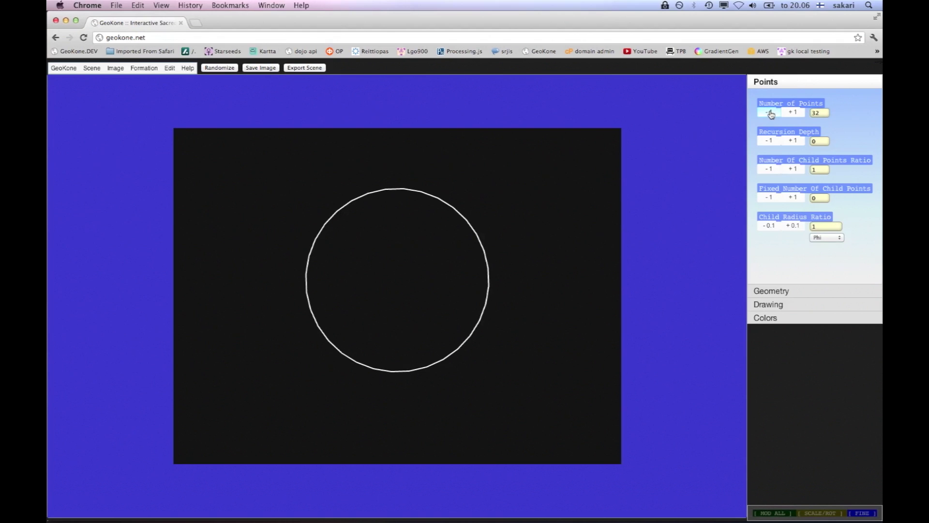
pyautogui.click(772, 114)
# Set the number of points to 6 to restore the hexagon.
pyautogui.write('5')
pyautogui.press('BackSpace')
pyautogui.write('6')
pyautogui.press('Return')
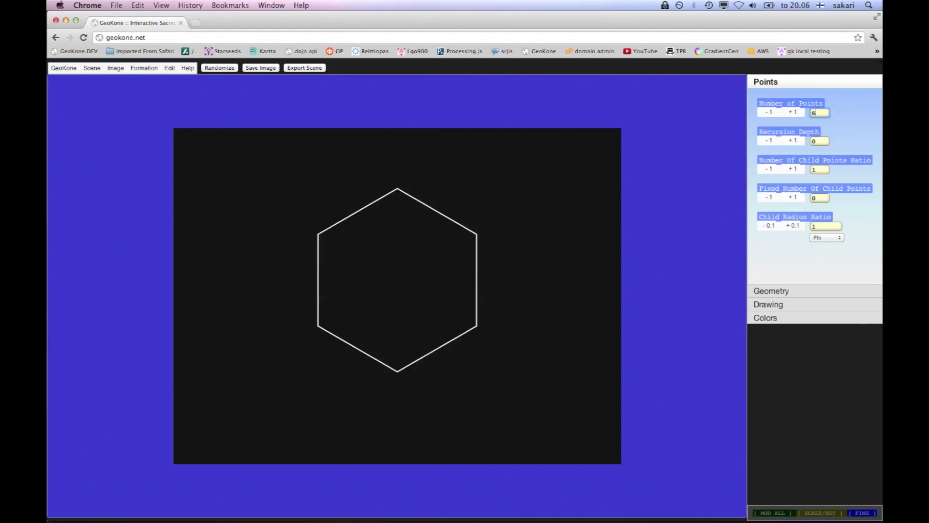
pyautogui.click(505, 232)
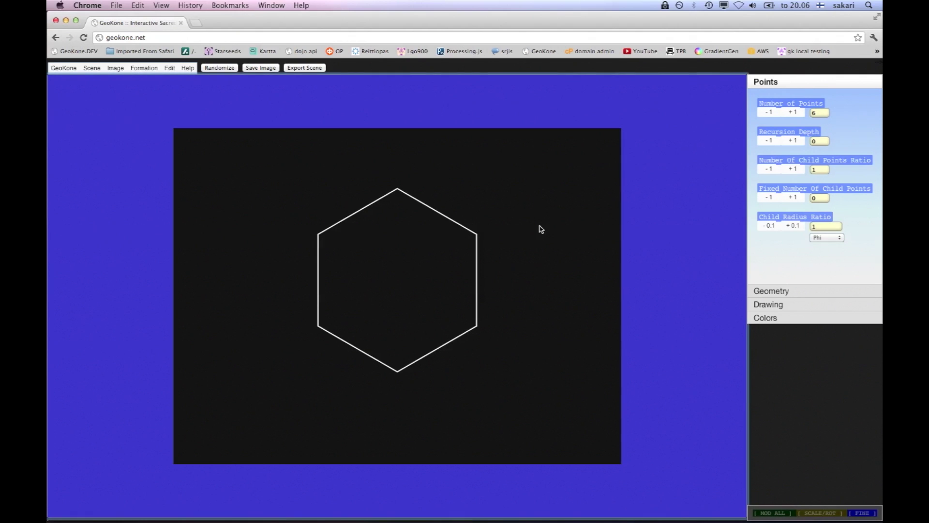
# Nudge the hexagon vertically on the canvas until its origin is at Origo Y 337 px.
pyautogui.press('Down')
pyautogui.press('Down')
pyautogui.press('Up')
pyautogui.press('Down')
pyautogui.press('Down')
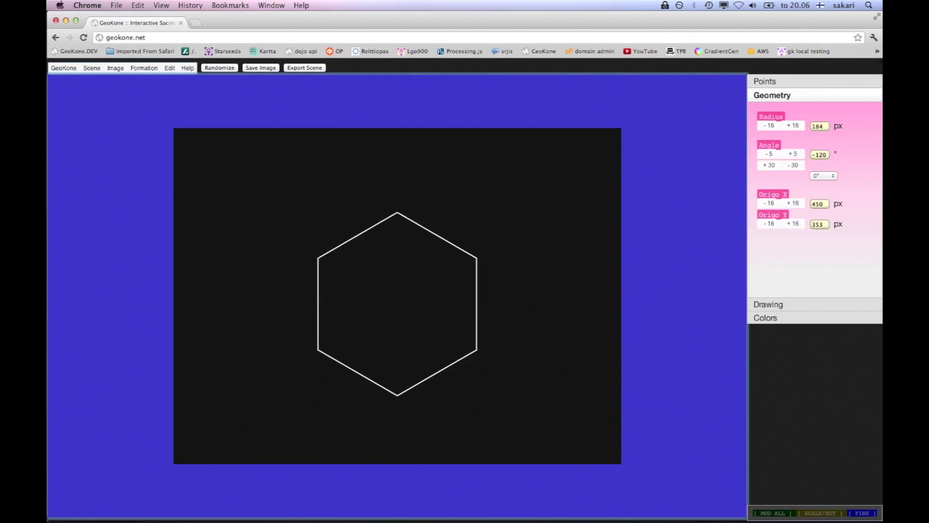
pyautogui.press('Left')
pyautogui.press('Right')
pyautogui.press('Up')
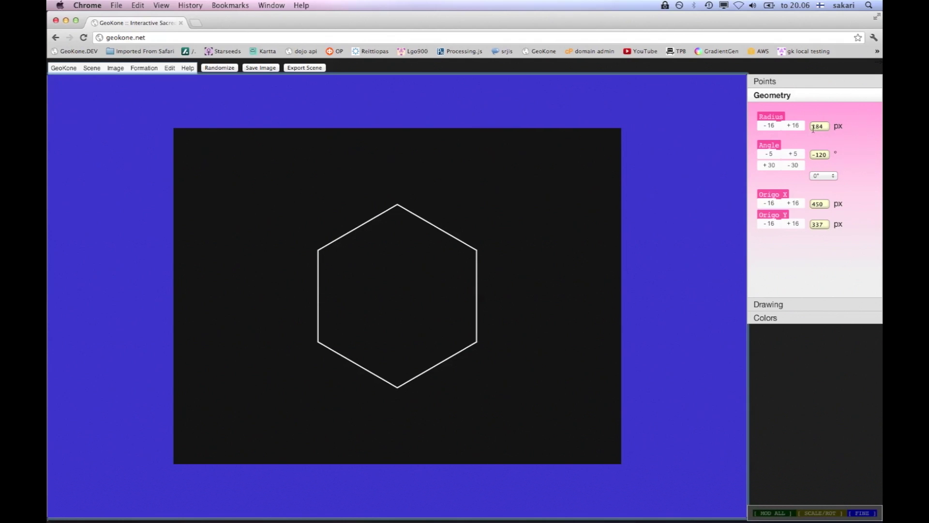
# Try shifting the hexagon horizontally in 16 px increments, ending at Origo X 466 px.
pyautogui.click(769, 203)
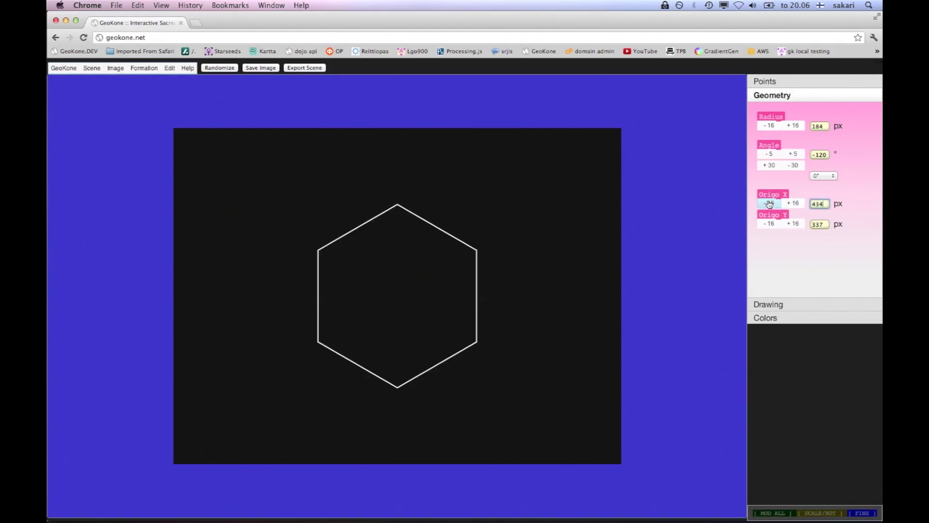
pyautogui.click(790, 205)
pyautogui.click(788, 205)
pyautogui.click(770, 203)
pyautogui.click(787, 206)
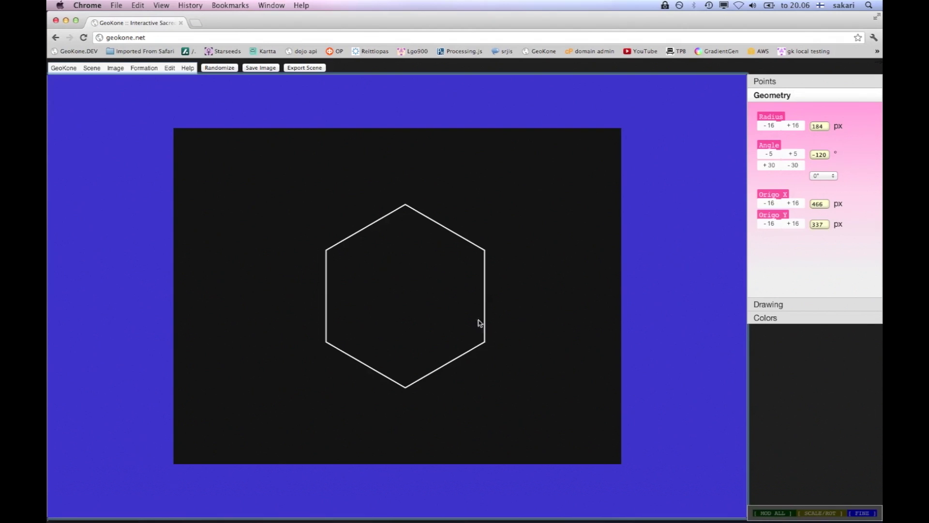
# Scale the hexagon to a radius of 154 px and rotate it in both directions, ending at an angle of -75°.
pyautogui.press('s')
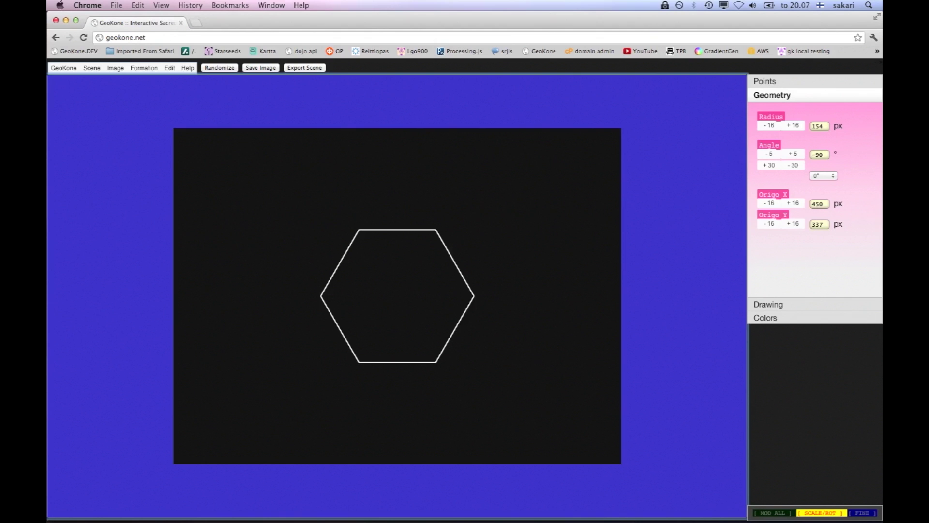
pyautogui.press('shift')
pyautogui.press('Right')
pyautogui.press('Right')
pyautogui.press('Right')
pyautogui.press('Right')
pyautogui.press('Right')
pyautogui.press('Left')
pyautogui.press('Left')
pyautogui.press('Left')
pyautogui.press('Left')
pyautogui.press('Left')
pyautogui.press('Left')
pyautogui.press('Left')
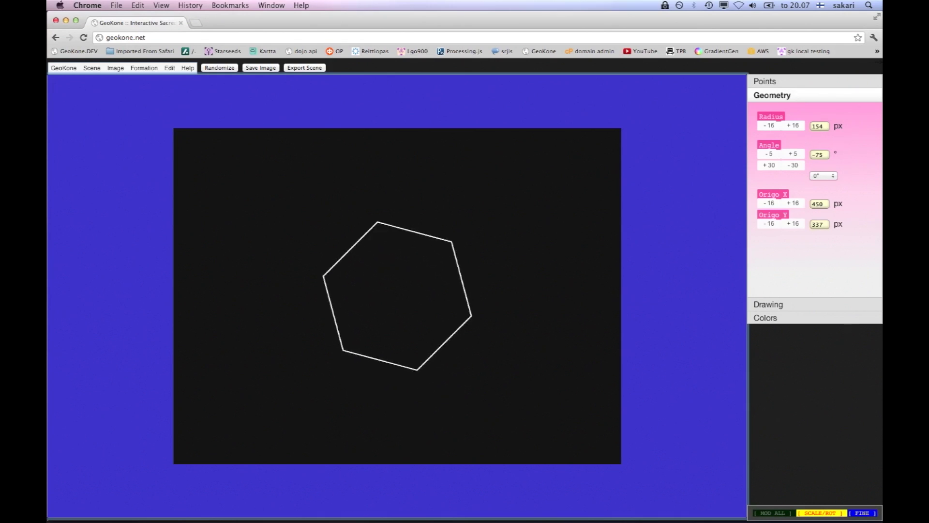
# Rotate the hexagon to an angle of -120°.
pyautogui.press('Left')
pyautogui.press('Left')
pyautogui.press('Left')
pyautogui.press('Left')
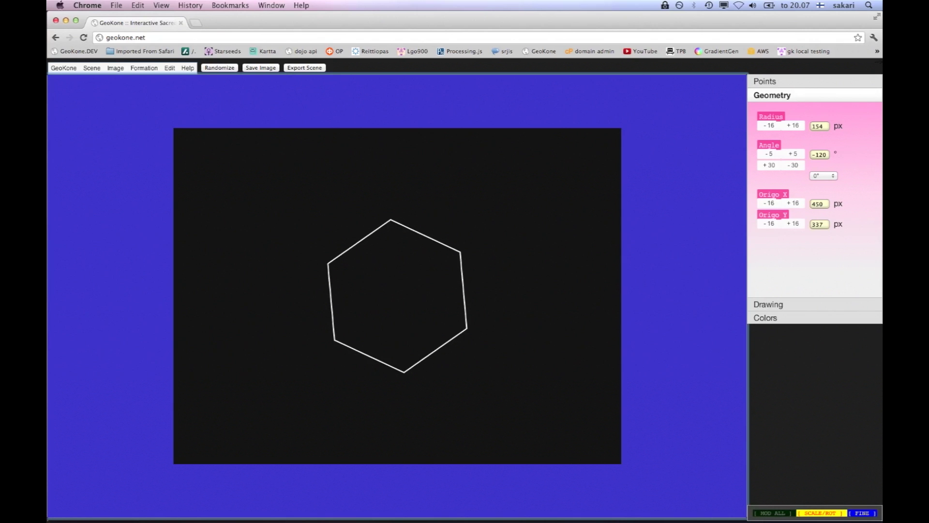
pyautogui.press('Left')
# Enlarge the hexagon in fine and then coarse increments to a radius of 249 px.
pyautogui.press('Up')
pyautogui.press('Up')
pyautogui.press('Up')
pyautogui.press('Up')
pyautogui.press('Up')
pyautogui.press('Up')
pyautogui.press('Up')
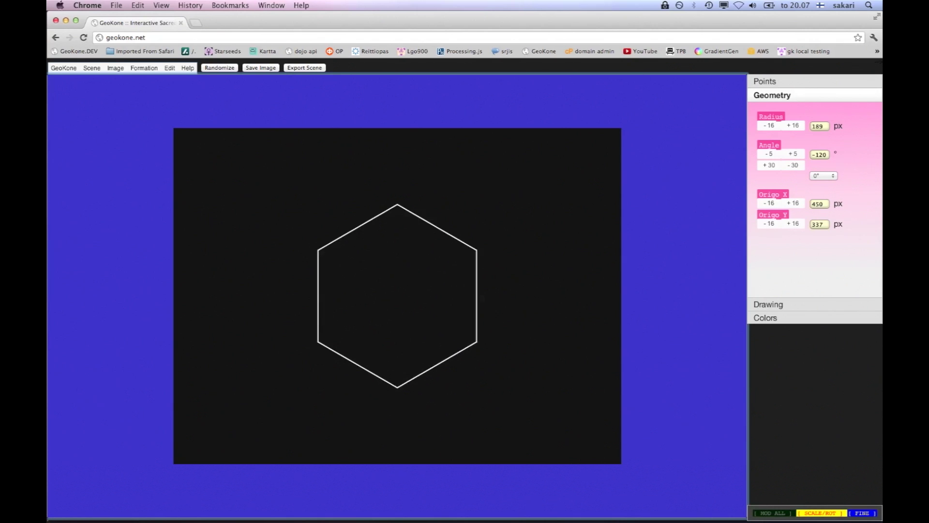
pyautogui.press('Up')
pyautogui.press('Up')
pyautogui.press('Down')
pyautogui.press('Down')
pyautogui.press('Down')
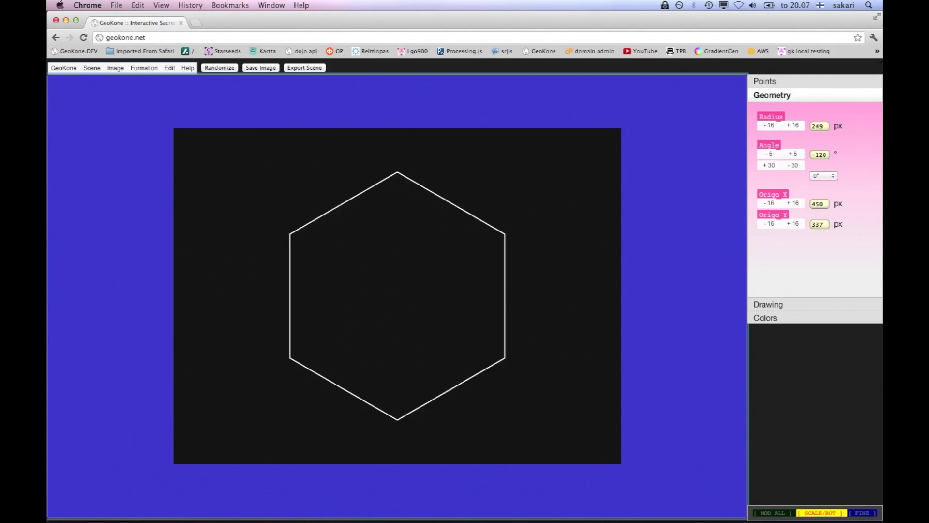
# Scale the hexagon up and down in coarse increments, ending at a radius of 159 px.
pyautogui.press('Up')
pyautogui.press('Up')
pyautogui.press('Up')
pyautogui.press('Down')
pyautogui.press('Down')
pyautogui.press('Down')
pyautogui.press('Down')
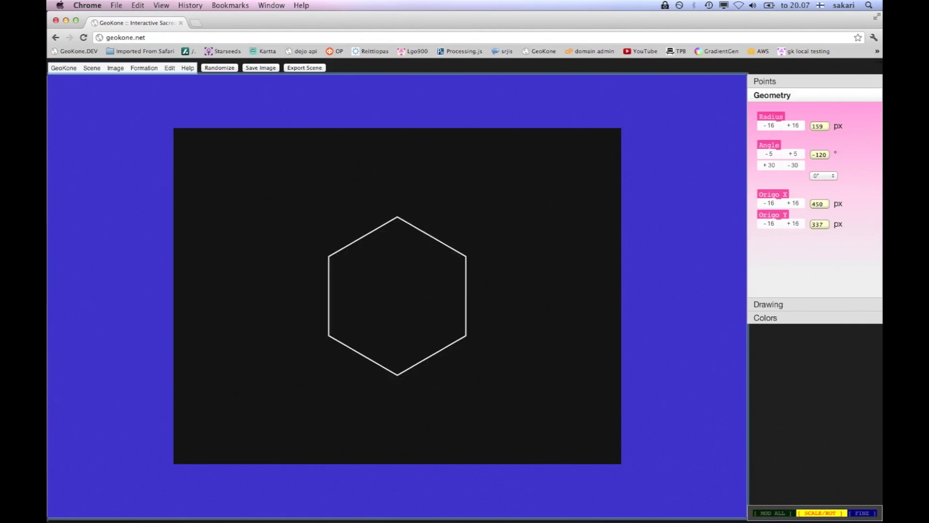
# Shrink the hexagon to a radius of 99 px and enlarge it again to 119 px.
pyautogui.press('Down')
pyautogui.press('Down')
pyautogui.press('Up')
pyautogui.press('Up')
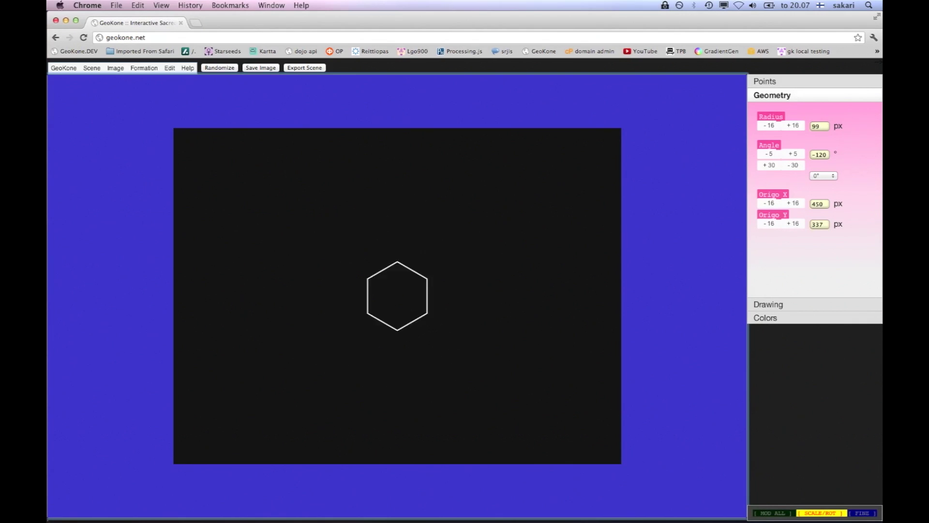
pyautogui.hotkey('shift', 'Up')
pyautogui.press('Up')
pyautogui.press('Down')
pyautogui.press('Down')
pyautogui.press('Down')
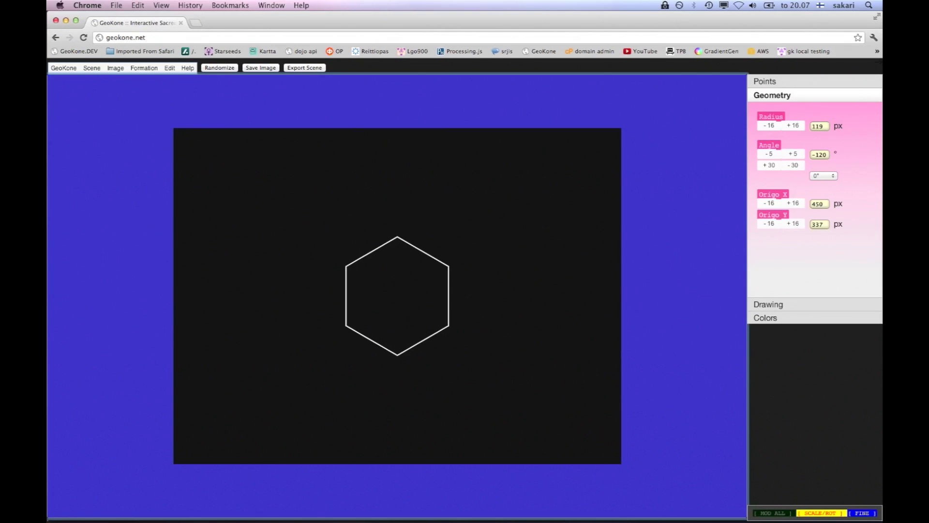
# Enlarge the hexagon on the canvas and set its number of points to 7.
pyautogui.press('Up')
pyautogui.press('Up')
pyautogui.press('Up')
pyautogui.press('Up')
pyautogui.press('Up')
pyautogui.press('Up')
pyautogui.press('Up')
pyautogui.press('Up')
pyautogui.press('Up')
pyautogui.press('Up')
pyautogui.press('Up')
pyautogui.press('Up')
pyautogui.press('Up')
pyautogui.press('Up')
pyautogui.press('Up')
pyautogui.press('Up')
pyautogui.press('Up')
pyautogui.press('Up')
pyautogui.press('Up')
pyautogui.press('Up')
pyautogui.press('Up')
pyautogui.press('Up')
pyautogui.press('Up')
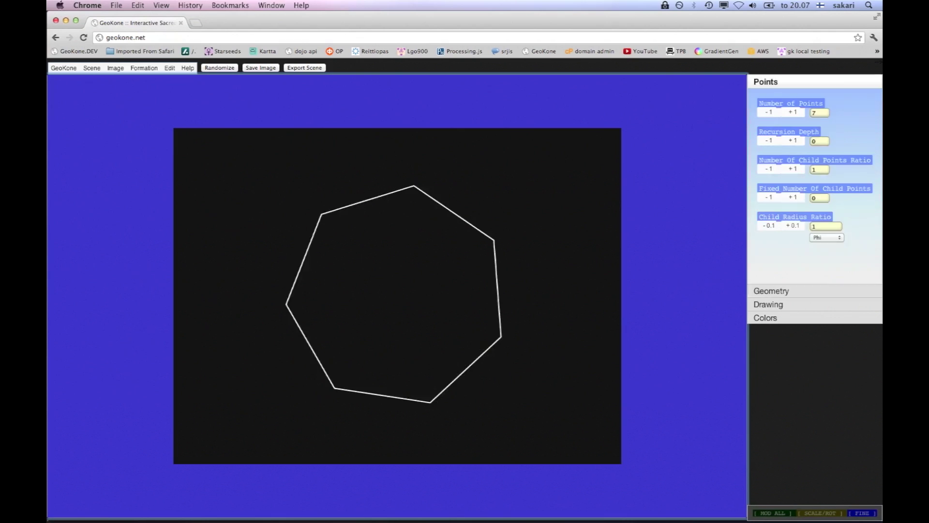
# Set the number of points back to 6 and scale the hexagon to a radius of 164 px.
pyautogui.press('Up')
pyautogui.press('Up')
pyautogui.press('Up')
pyautogui.press('Down')
pyautogui.press('Down')
pyautogui.press('Down')
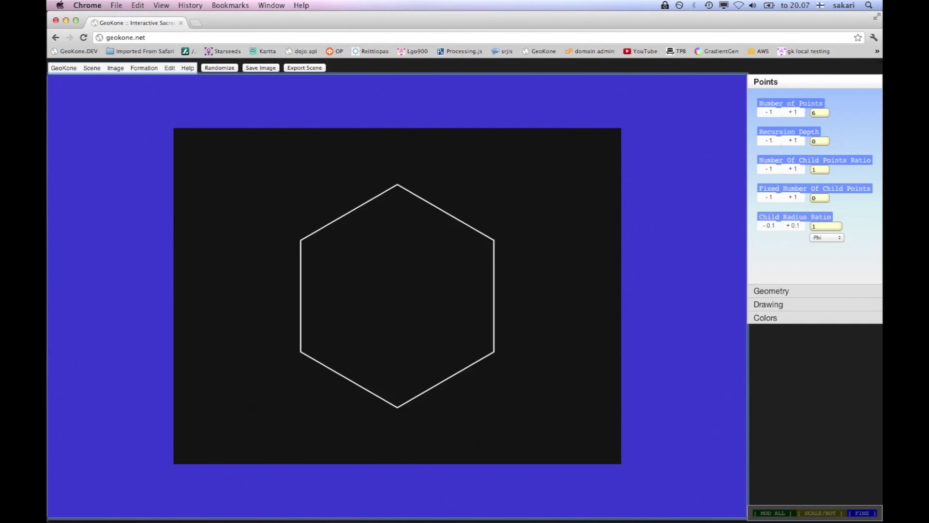
pyautogui.hotkey('shift', 'Down')
pyautogui.hotkey('shift', 'Down')
pyautogui.hotkey('shift', 'Down')
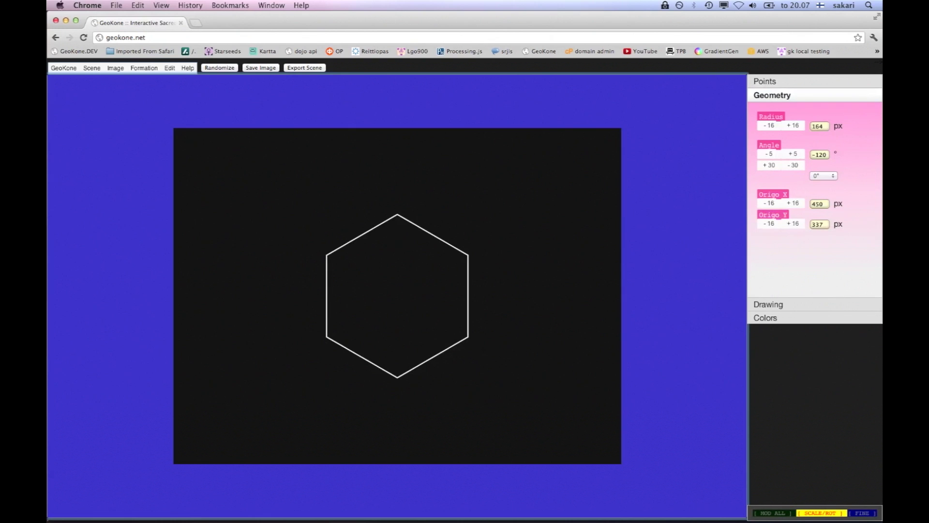
# Set the hexagon's recursion depth to 1 and reduce its radius to 134 px.
pyautogui.click(766, 82)
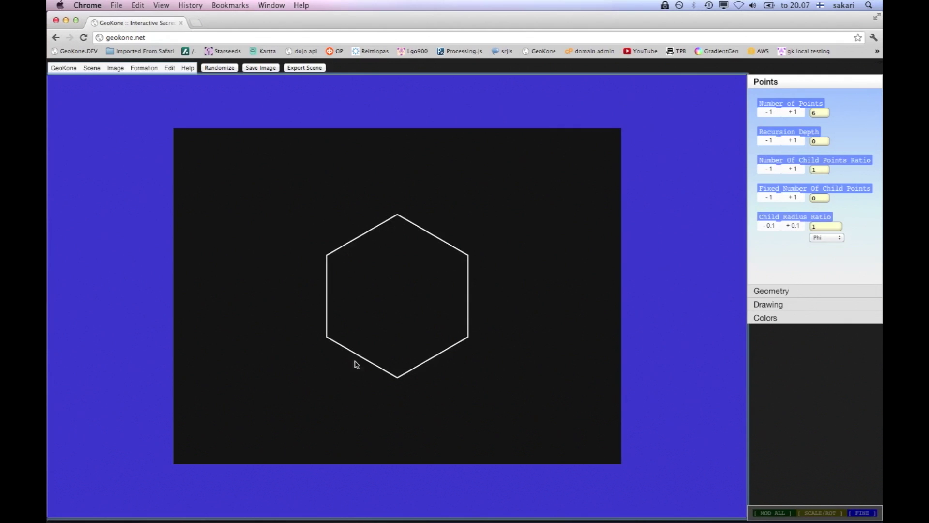
pyautogui.click(790, 143)
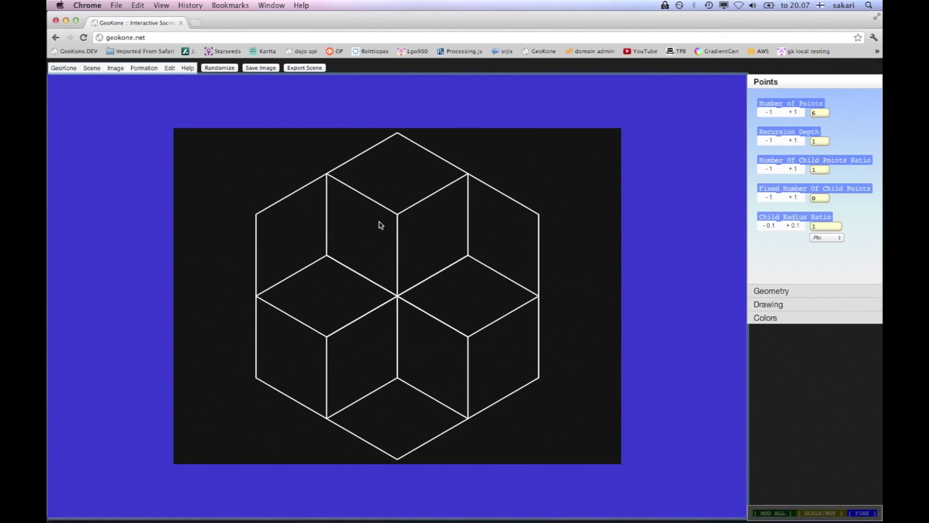
pyautogui.moveTo(381, 225); pyautogui.dragTo(381, 242)
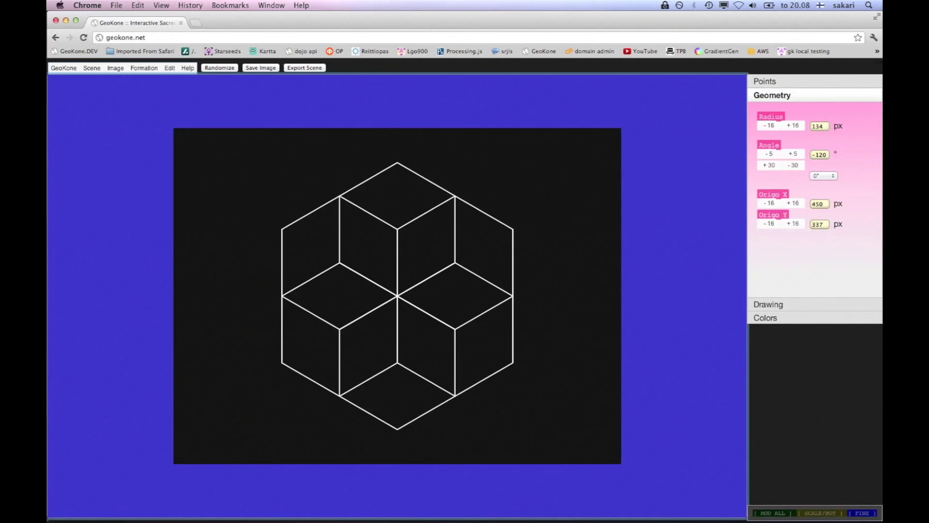
pyautogui.press('Down')
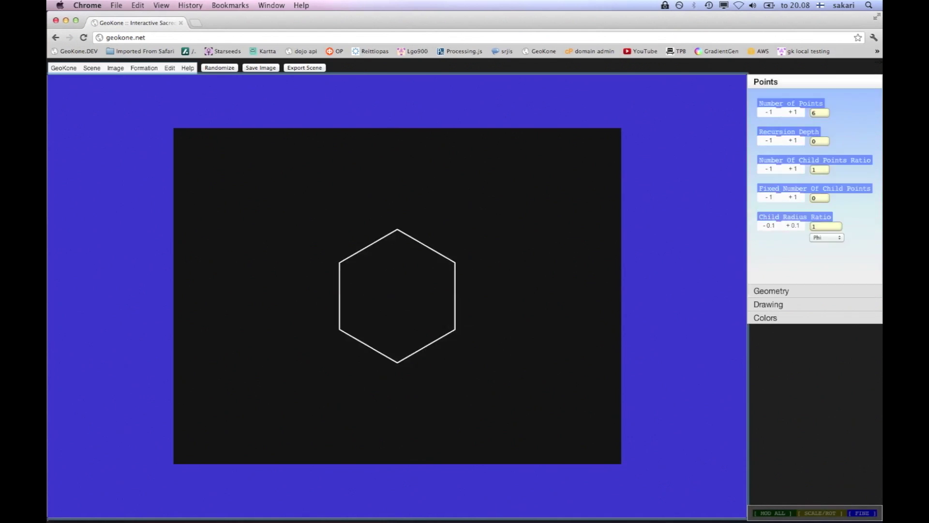
pyautogui.press('Up')
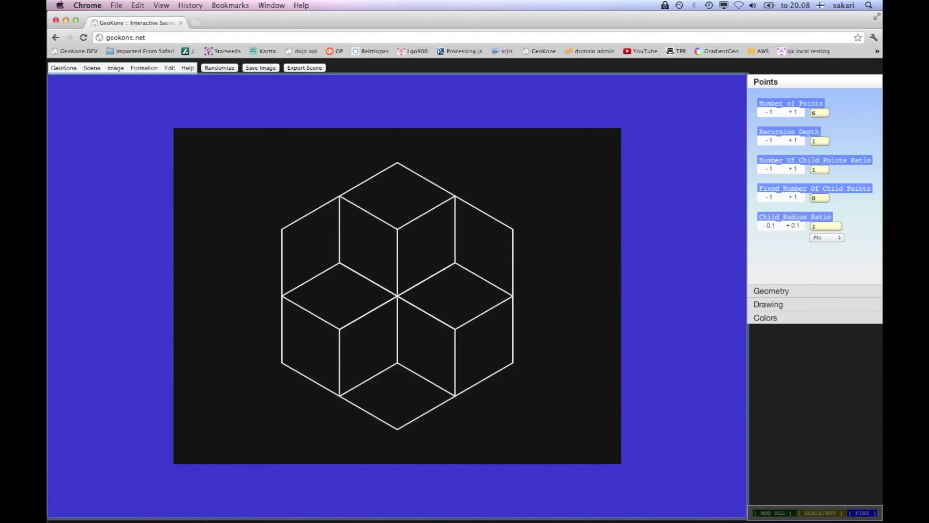
# Turn the formation into triangles by setting the number of points to 3 with a recursion depth of 1.
pyautogui.hotkey('ctrl', 'z')
pyautogui.hotkey('ctrl', 'y')
pyautogui.hotkey('ctrl', 'z')
pyautogui.hotkey('ctrl', 'z')
pyautogui.hotkey('ctrl', 'z')
pyautogui.hotkey('ctrl', 'z')
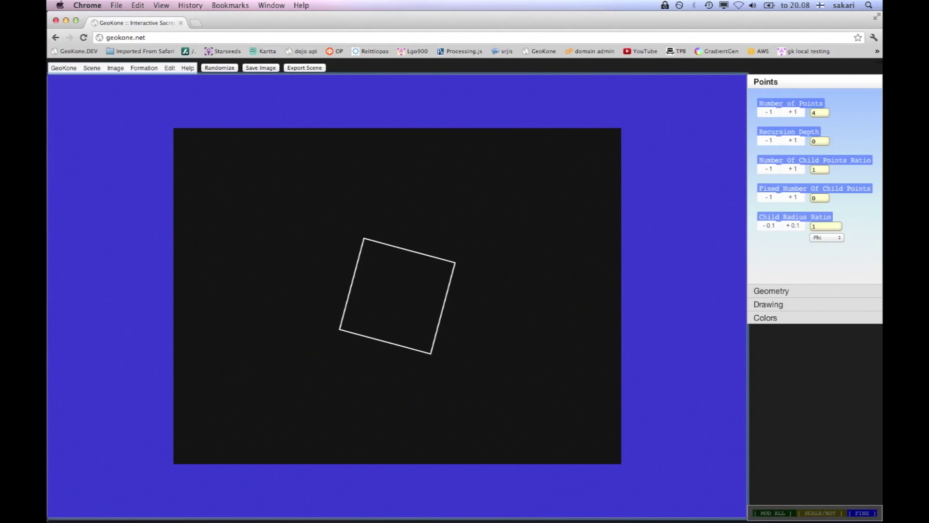
pyautogui.press('Up')
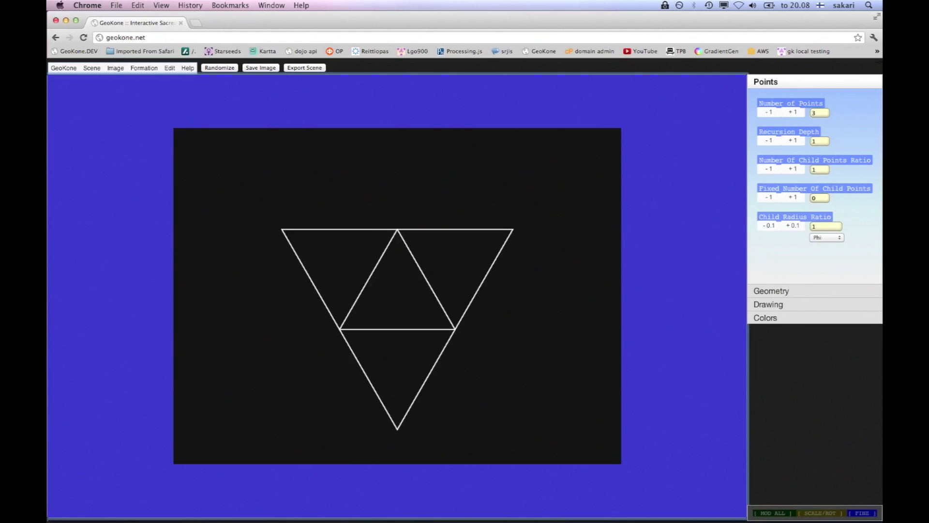
# Rotate the triangle formation to an angle of -60° and reduce its radius to 74 px.
pyautogui.hotkey('shift', 'Right')
pyautogui.hotkey('shift', 'Right')
pyautogui.hotkey('shift', 'Down')
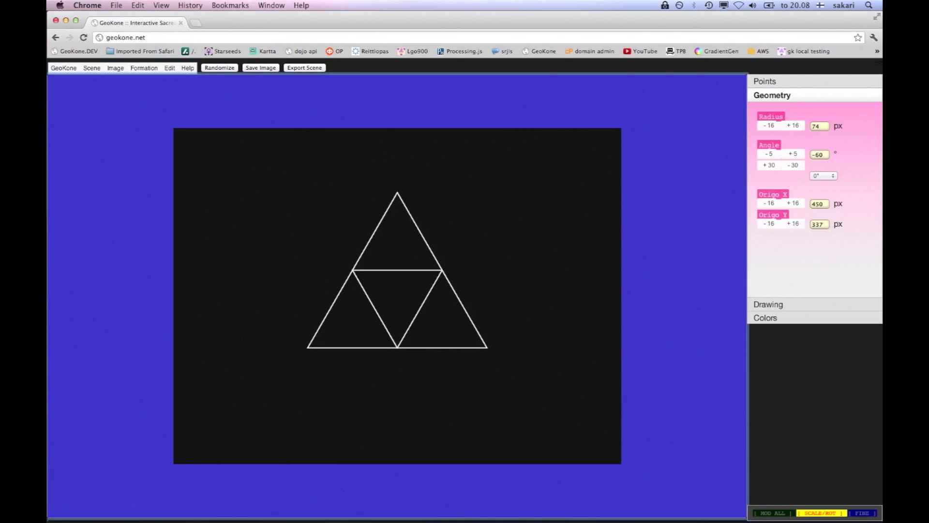
pyautogui.hotkey('shift', 'Down')
# Increase the triangle formation's recursion depth to 4.
pyautogui.press('Up')
pyautogui.press('Up')
pyautogui.press('Down')
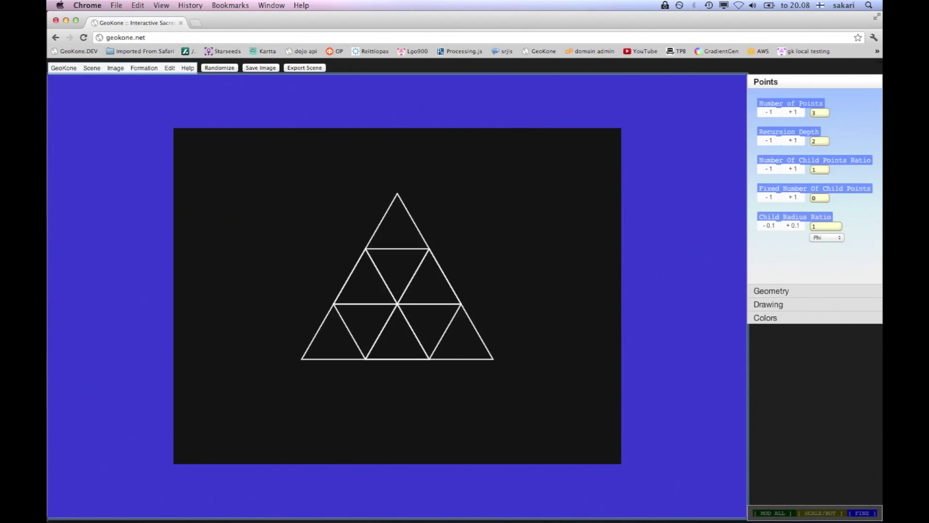
pyautogui.click(793, 142)
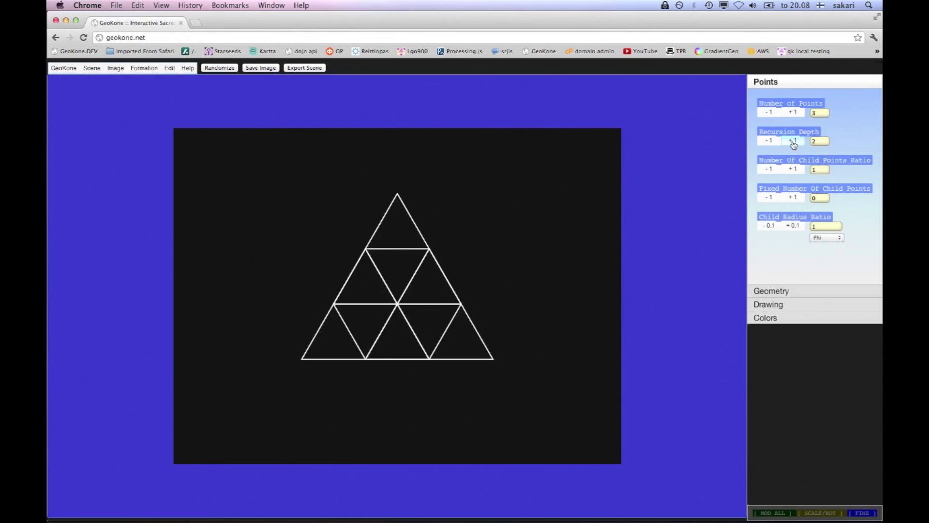
pyautogui.click(793, 143)
pyautogui.click(743, 113)
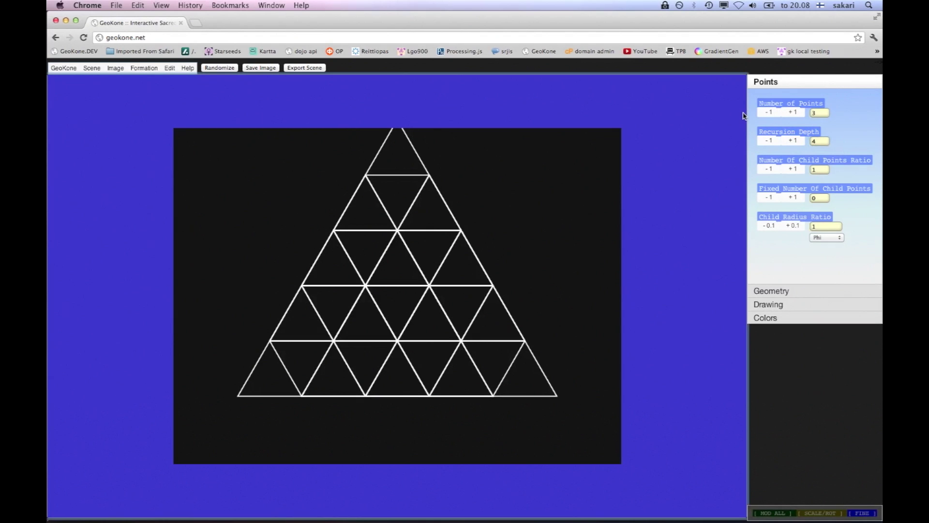
# Move the triangle formation down to Origo Y 417 px and shrink it to a radius of 14 px.
pyautogui.press('Down')
pyautogui.press('Down')
pyautogui.press('Down')
pyautogui.press('Down')
pyautogui.hotkey('shift', 'Down')
pyautogui.hotkey('shift', 'Down')
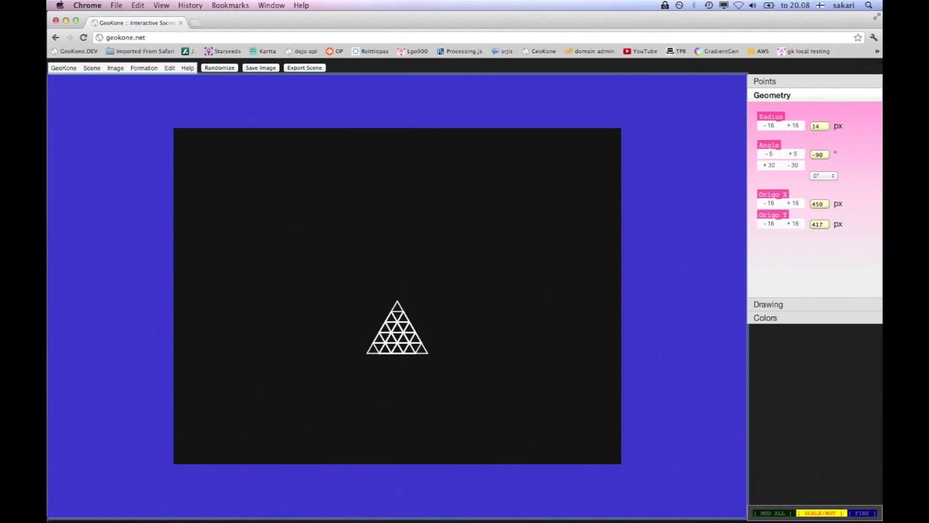
# Rotate the triangle formation to -120° and enlarge it to a radius of 74 px, with its origin raised to Origo Y 321 px.
pyautogui.hotkey('shift', 'Left')
pyautogui.hotkey('shift', 'Up')
pyautogui.hotkey('shift', 'Up')
pyautogui.press('Up')
pyautogui.press('Up')
pyautogui.press('Up')
pyautogui.press('Up')
pyautogui.press('Up')
pyautogui.press('Up')
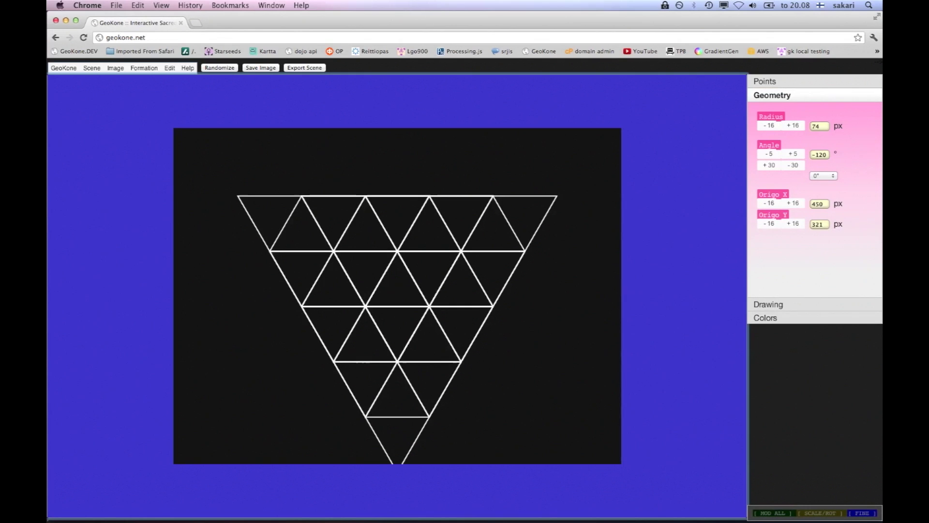
# Rotate the triangle formation to -180° and move its origin to Origo X 434 px, Origo Y 417 px.
pyautogui.press('Left')
pyautogui.press('Up')
pyautogui.press('Up')
pyautogui.hotkey('shift', 'Left')
pyautogui.hotkey('shift', 'Left')
pyautogui.press('Down')
pyautogui.press('Down')
pyautogui.press('Down')
pyautogui.press('Down')
pyautogui.press('Down')
pyautogui.press('Down')
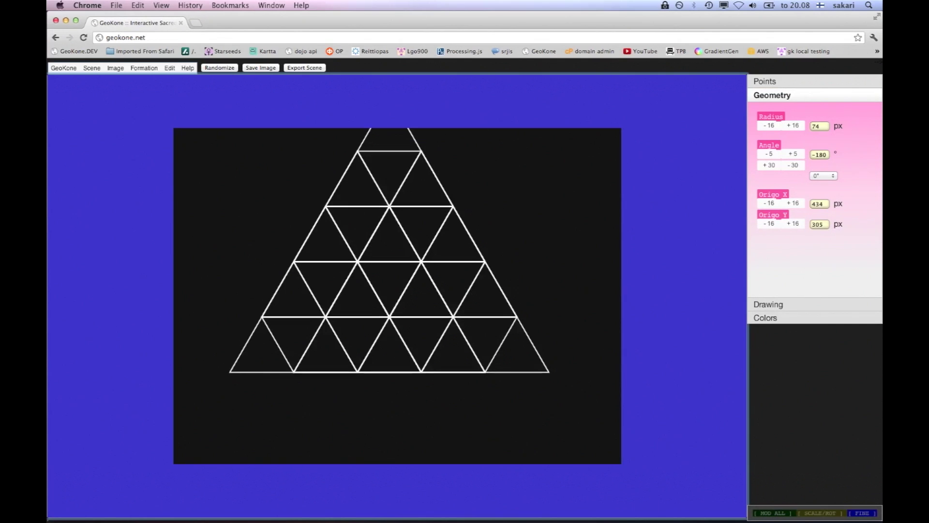
pyautogui.press('Down')
pyautogui.press('Down')
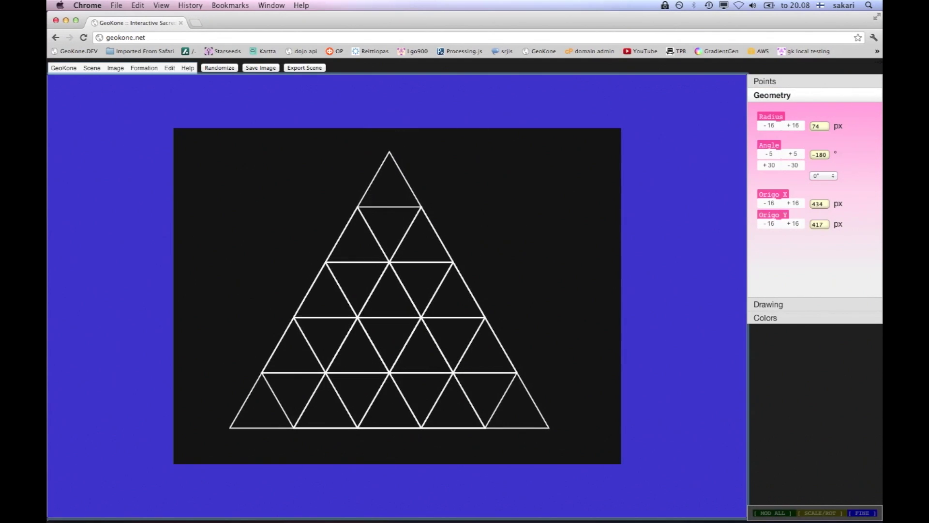
# Lower the child radius ratio to about 0.88 and reduce the recursion depth to 1.
pyautogui.press('-')
pyautogui.hotkey('shift', 'Down')
pyautogui.hotkey('shift', 'Down')
pyautogui.hotkey('shift', 'Down')
pyautogui.hotkey('shift', 'Down')
pyautogui.hotkey('shift', 'Down')
pyautogui.hotkey('shift', 'Down')
pyautogui.hotkey('shift', 'Down')
pyautogui.hotkey('shift', 'Down')
pyautogui.hotkey('shift', 'Down')
pyautogui.hotkey('shift', 'Down')
pyautogui.hotkey('shift', 'Down')
pyautogui.hotkey('shift', 'Down')
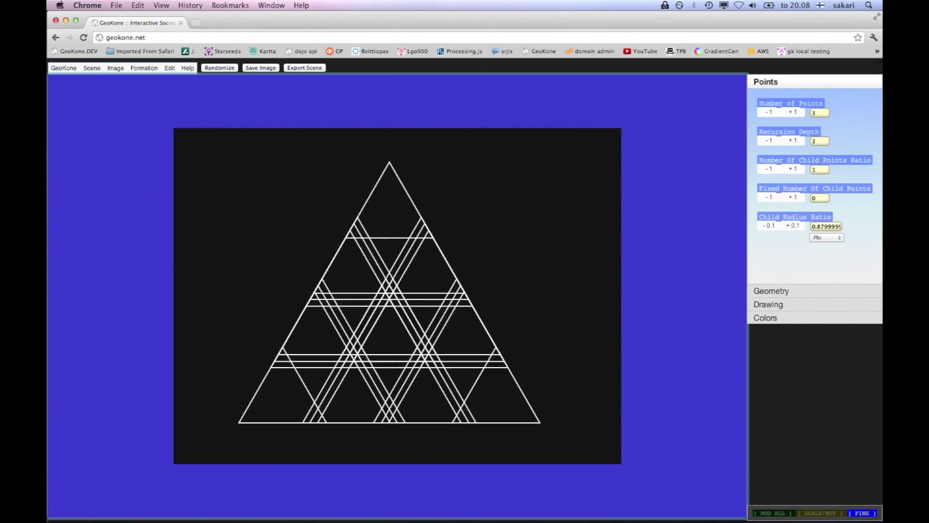
pyautogui.press('-')
pyautogui.press('-')
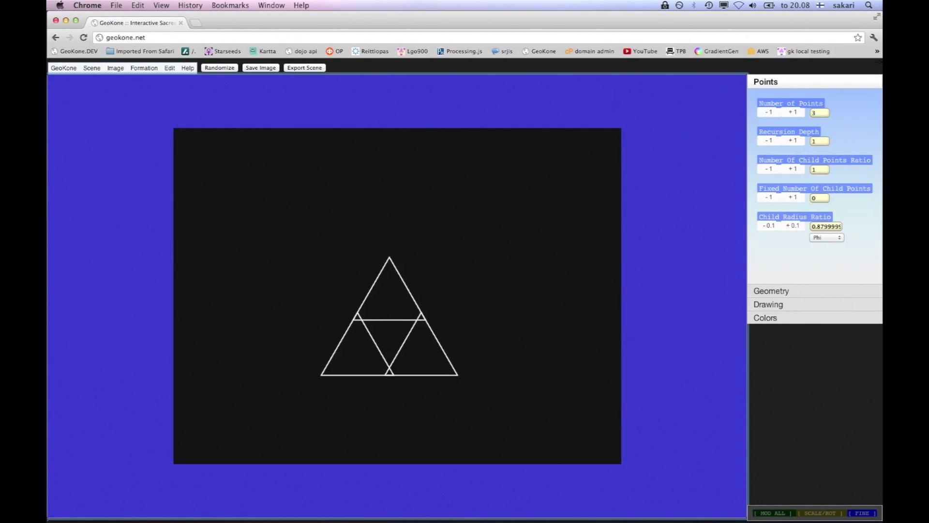
# Enlarge the triangle formation in fine increments to a radius of 84 px.
pyautogui.hotkey('alt', 'shift', 'Up')
pyautogui.hotkey('alt', 'shift', 'Up')
pyautogui.hotkey('alt', 'shift', 'Up')
pyautogui.hotkey('alt', 'shift', 'Up')
pyautogui.hotkey('alt', 'shift', 'Up')
pyautogui.hotkey('alt', 'shift', 'Up')
pyautogui.hotkey('alt', 'shift', 'Up')
pyautogui.hotkey('alt', 'shift', 'Up')
pyautogui.hotkey('alt', 'shift', 'Up')
pyautogui.hotkey('alt', 'shift', 'Up')
# Rotate the triangle formation in fine increments to an angle of -230°.
pyautogui.hotkey('alt', 'shift', 'Left')
pyautogui.hotkey('alt', 'shift', 'Left')
pyautogui.hotkey('alt', 'shift', 'Left')
pyautogui.hotkey('alt', 'shift', 'Left')
pyautogui.hotkey('alt', 'shift', 'Left')
pyautogui.hotkey('alt', 'shift', 'Left')
pyautogui.hotkey('alt', 'shift', 'Left')
pyautogui.hotkey('alt', 'shift', 'Left')
pyautogui.hotkey('alt', 'shift', 'Left')
pyautogui.hotkey('alt', 'shift', 'Left')
pyautogui.hotkey('alt', 'shift', 'Left')
pyautogui.hotkey('alt', 'shift', 'Left')
pyautogui.hotkey('alt', 'shift', 'Left')
pyautogui.hotkey('alt', 'shift', 'Left')
pyautogui.hotkey('alt', 'shift', 'Left')
pyautogui.hotkey('alt', 'shift', 'Left')
pyautogui.hotkey('alt', 'shift', 'Left')
pyautogui.hotkey('alt', 'shift', 'Left')
pyautogui.hotkey('alt', 'shift', 'Left')
pyautogui.hotkey('alt', 'shift', 'Left')
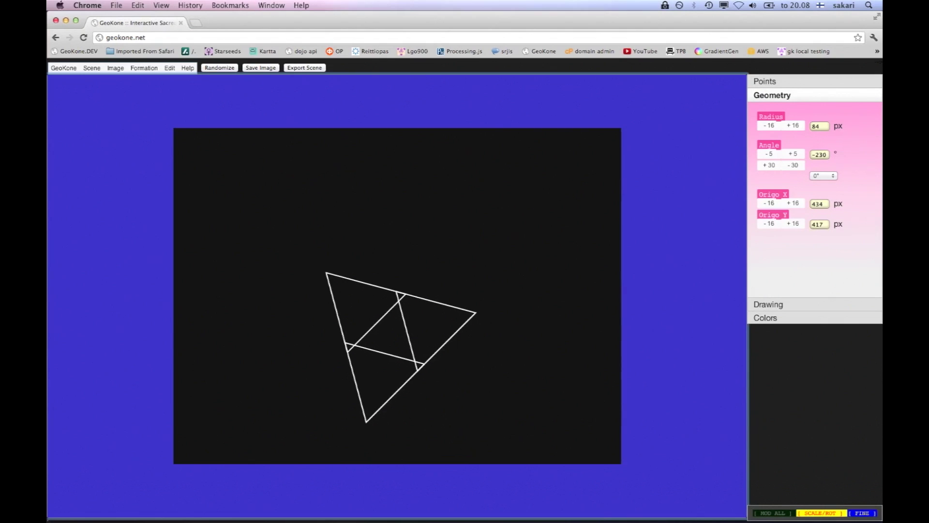
# Rotate the triangle formation in fine increments to an angle of -240°, so its tip points straight down.
pyautogui.hotkey('alt', 'shift', 'Left')
pyautogui.hotkey('alt', 'shift', 'Left')
pyautogui.hotkey('alt', 'shift', 'Left')
pyautogui.hotkey('alt', 'shift', 'Left')
pyautogui.hotkey('alt', 'shift', 'Left')
pyautogui.hotkey('alt', 'shift', 'Left')
pyautogui.hotkey('alt', 'shift', 'Left')
pyautogui.hotkey('alt', 'shift', 'Left')
pyautogui.hotkey('alt', 'shift', 'Left')
pyautogui.hotkey('alt', 'shift', 'Left')
pyautogui.hotkey('alt', 'shift', 'Left')
pyautogui.hotkey('alt', 'shift', 'Left')
pyautogui.hotkey('alt', 'shift', 'Left')
pyautogui.hotkey('alt', 'shift', 'Left')
pyautogui.hotkey('alt', 'shift', 'Left')
# Lower the child radius ratio of the triangle formation to about 0.84.
pyautogui.hotkey('shift', 'Down')
pyautogui.hotkey('shift', 'Down')
pyautogui.hotkey('shift', 'Down')
pyautogui.hotkey('shift', 'Down')
pyautogui.hotkey('shift', 'Down')
pyautogui.hotkey('shift', 'Down')
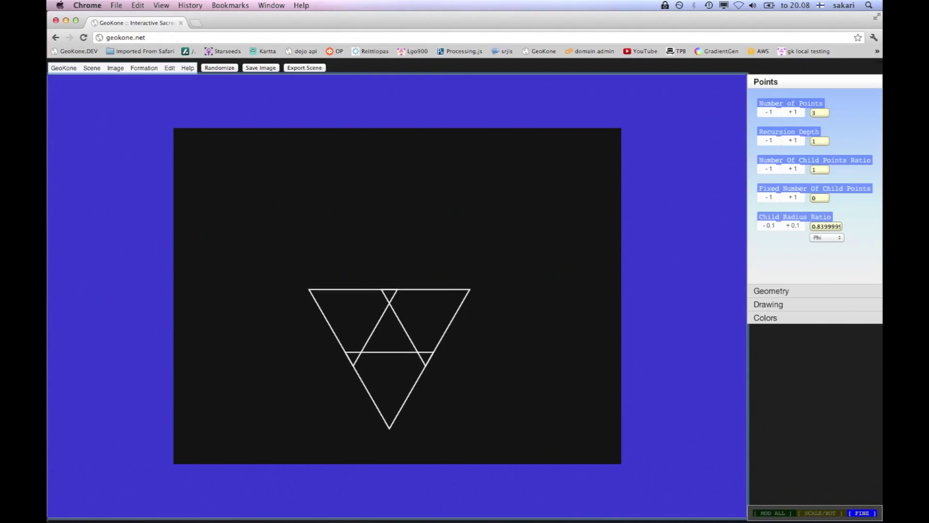
# Raise the child radius ratio to 1 and shift the triangle formation upward on the canvas to Origo Y 369 px.
pyautogui.hotkey('shift', 'Up')
pyautogui.hotkey('shift', 'Up')
pyautogui.hotkey('shift', 'Up')
pyautogui.hotkey('shift', 'Up')
pyautogui.hotkey('shift', 'Up')
pyautogui.hotkey('shift', 'Up')
pyautogui.hotkey('shift', 'Up')
pyautogui.hotkey('shift', 'Up')
pyautogui.hotkey('shift', 'Up')
pyautogui.hotkey('shift', 'Up')
pyautogui.hotkey('shift', 'Up')
pyautogui.hotkey('shift', 'Up')
pyautogui.press('Up')
pyautogui.press('Up')
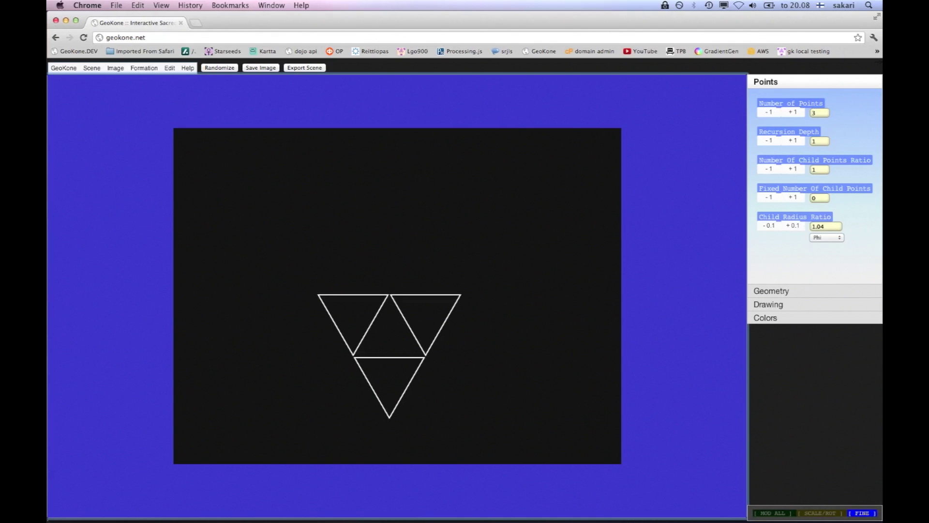
pyautogui.hotkey('shift', 'Down')
pyautogui.press('Up')
pyautogui.press('Up')
pyautogui.hotkey('shift', 'Up')
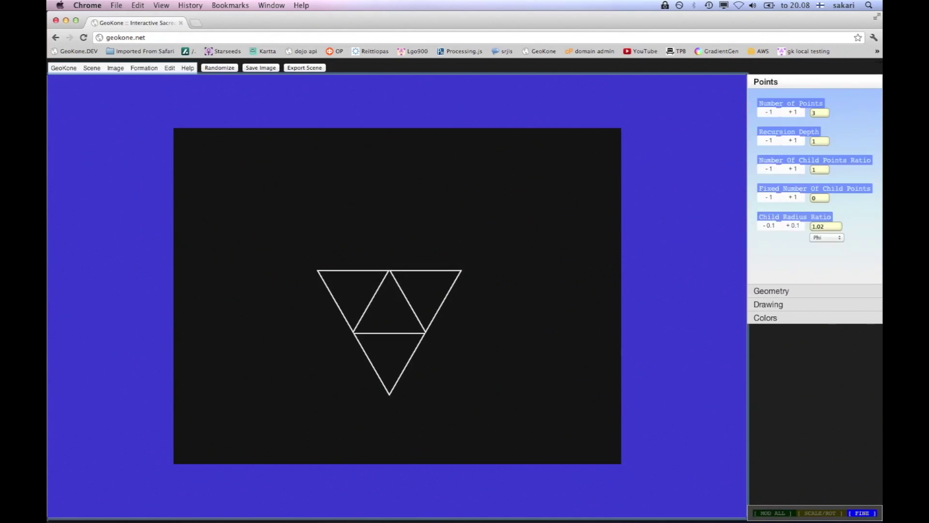
pyautogui.hotkey('shift', 'Down')
# Move the triangle formation's origin to Origo X 450 px, Origo Y 321 px.
pyautogui.press('Right')
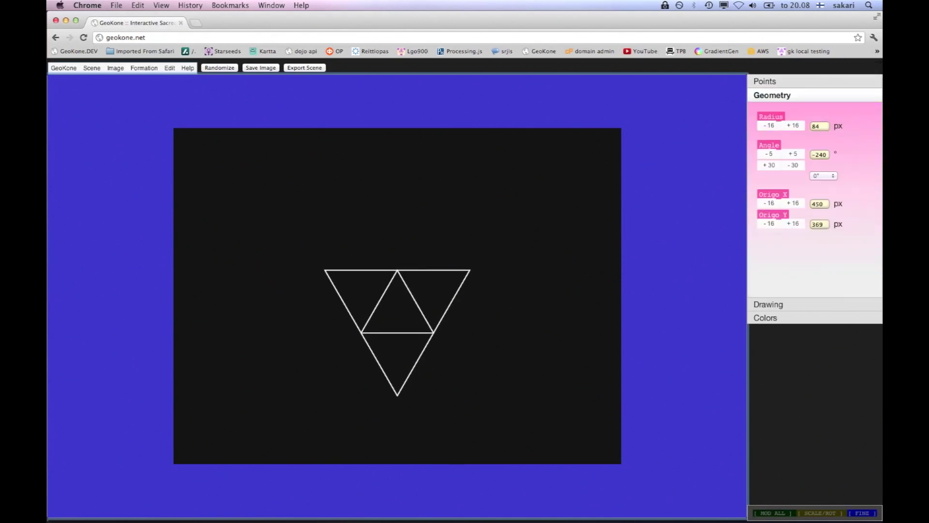
pyautogui.press('Up')
pyautogui.press('Up')
pyautogui.press('Up')
pyautogui.press('Up')
pyautogui.press('Left')
pyautogui.press('Right')
pyautogui.press('Down')
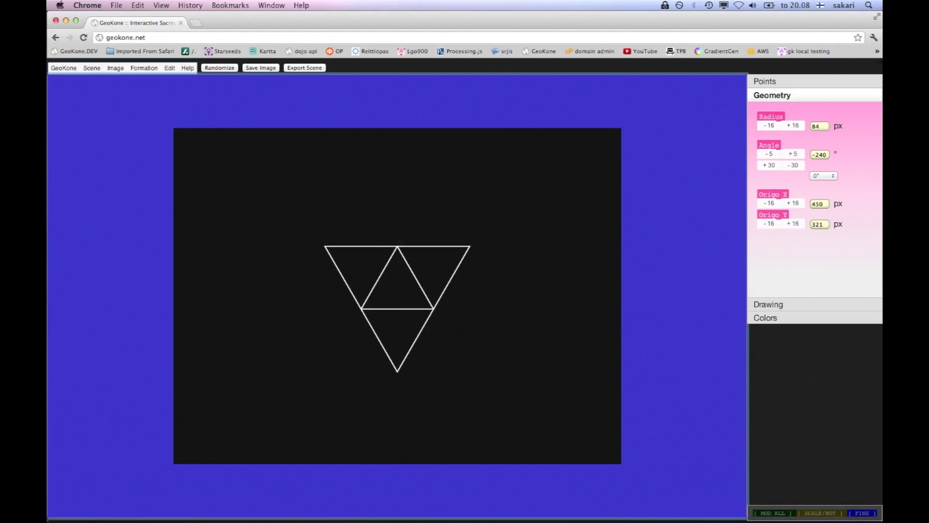
# Change the canvas color to dark blue 253A77.
pyautogui.click(774, 319)
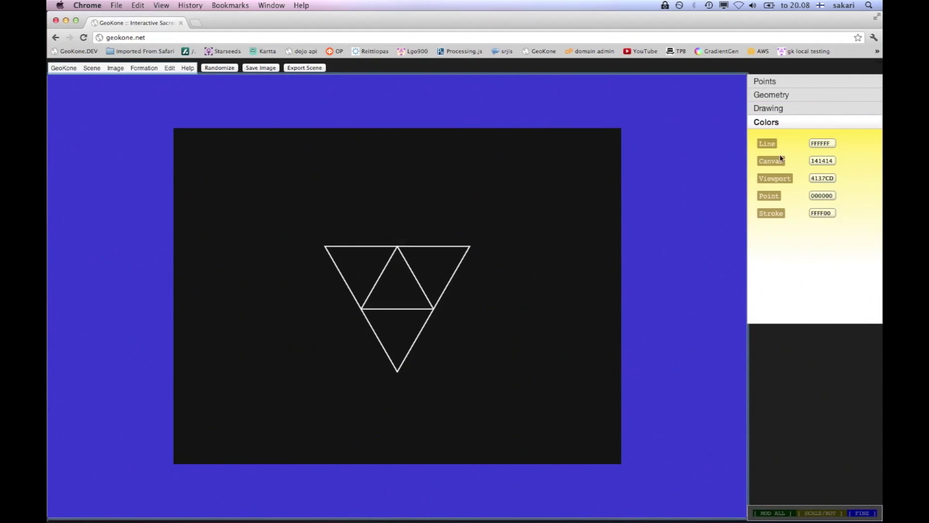
pyautogui.click(783, 163)
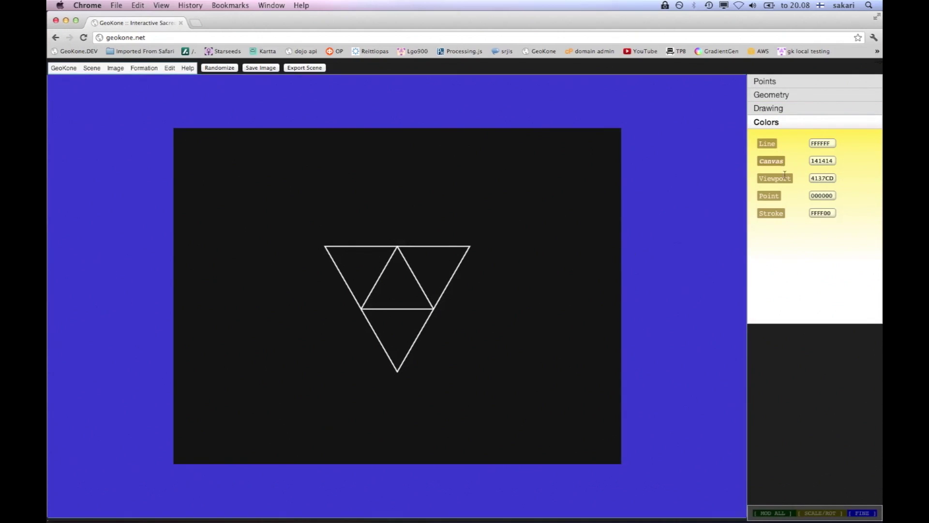
pyautogui.click(798, 463)
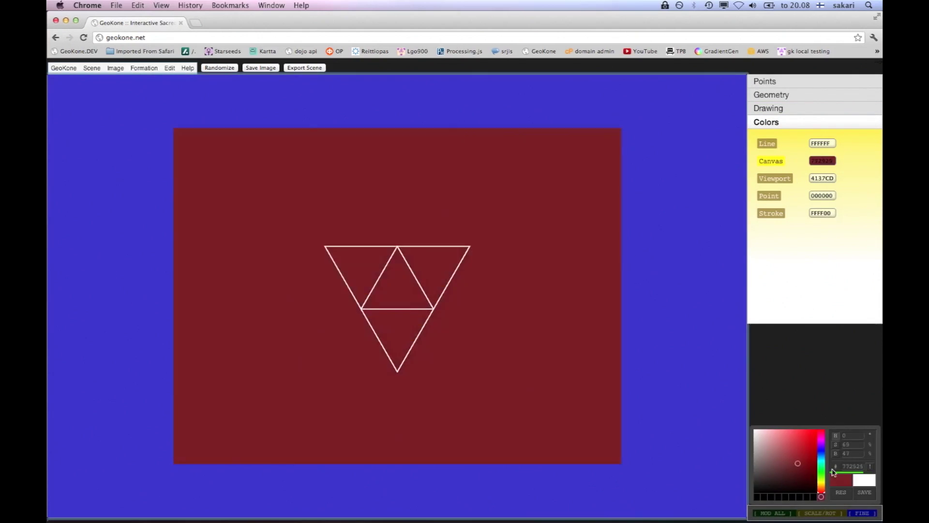
pyautogui.moveTo(821, 472); pyautogui.dragTo(823, 456)
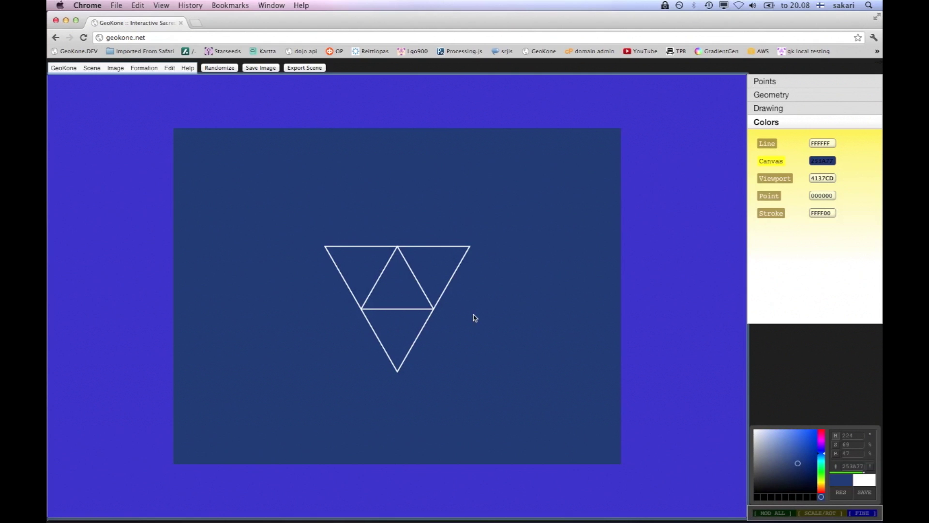
# Shift the triangle formation horizontally back and forth on the canvas.
pyautogui.press('Left')
pyautogui.press('Left')
pyautogui.press('Left')
pyautogui.press('Right')
pyautogui.press('Right')
pyautogui.press('Right')
pyautogui.press('Right')
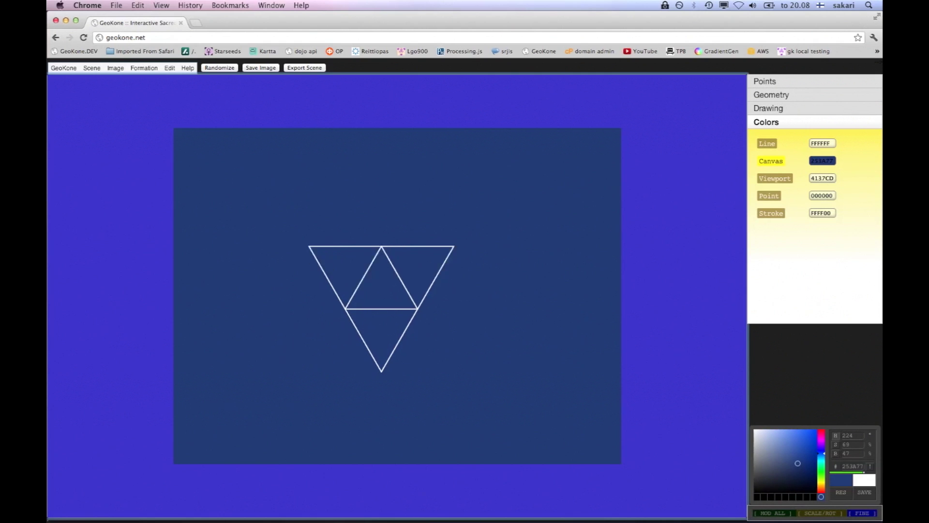
pyautogui.press('Left')
pyautogui.press('Left')
# Set the formation's number of points to 6 to turn the triangles into hexagons.
pyautogui.press('+')
pyautogui.press('+')
pyautogui.press('+')
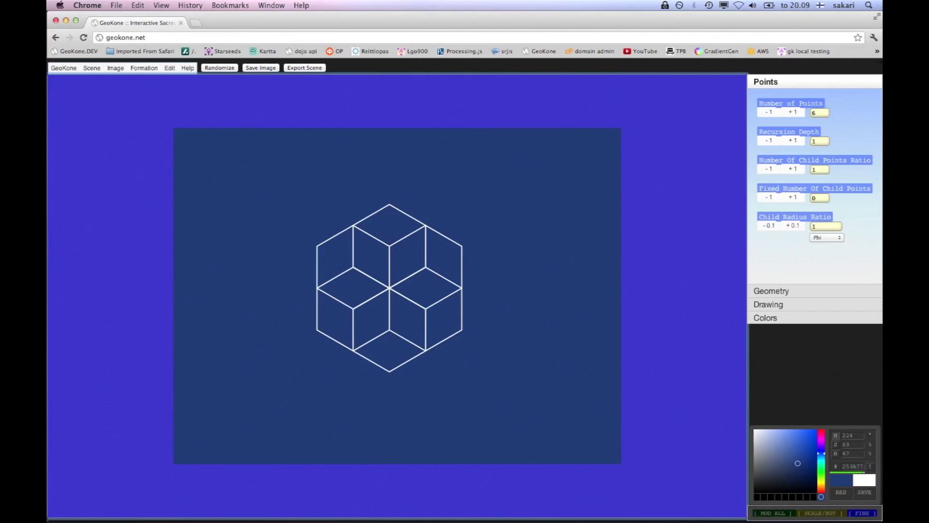
pyautogui.press('-')
pyautogui.press('-')
pyautogui.press('-')
pyautogui.press('+')
pyautogui.press('+')
pyautogui.press('+')
# Move the hexagon formation to Origo X 450 px and shrink its radius to 54 px.
pyautogui.press('Right')
pyautogui.hotkey('shift', 'Down')
pyautogui.hotkey('shift', 'Down')
pyautogui.hotkey('shift', 'Down')
pyautogui.hotkey('shift', 'Up')
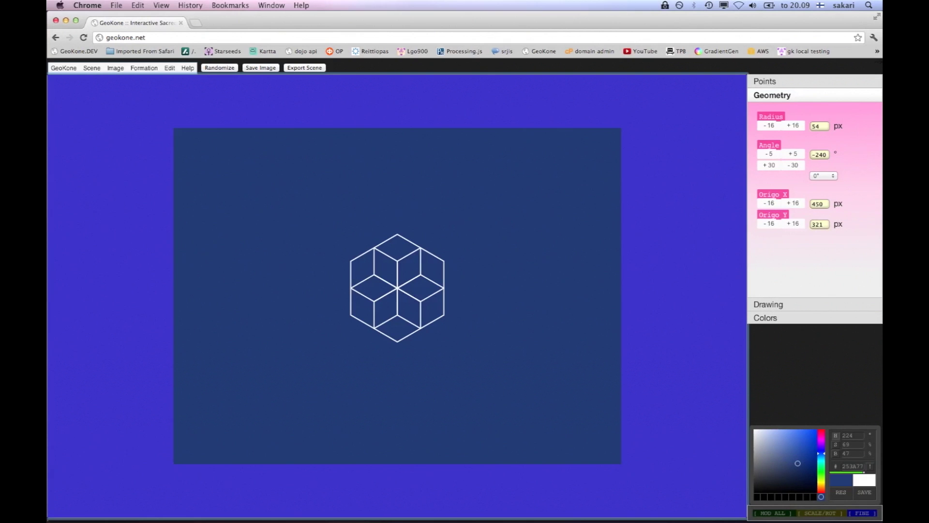
# Copy the hexagon formation in place and move the copy left, finely aligning it edge to edge with the original.
pyautogui.press('c')
pyautogui.press('Left')
pyautogui.press('Left')
pyautogui.press('Left')
pyautogui.press('Left')
pyautogui.press('Left')
pyautogui.press('Left')
pyautogui.press('Left')
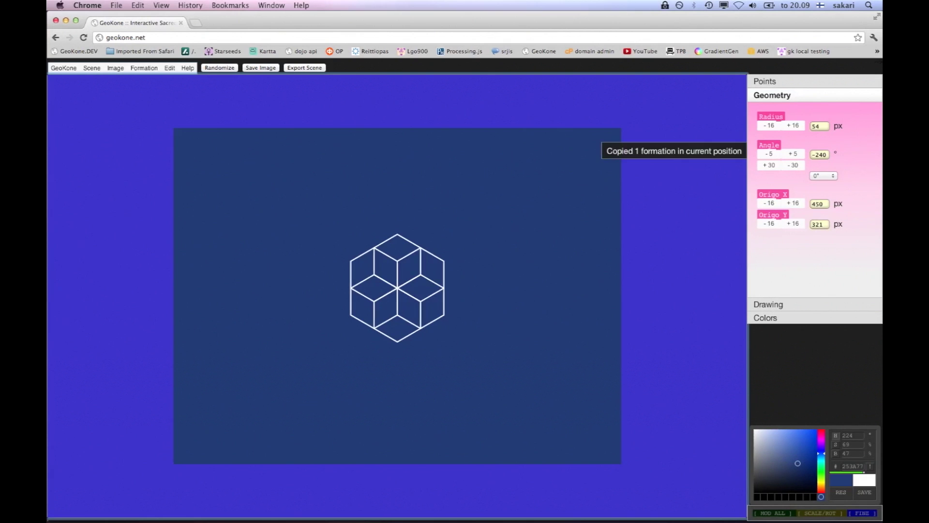
pyautogui.press('Left')
pyautogui.press('Left')
pyautogui.press('Left')
pyautogui.press('Left')
pyautogui.press('Left')
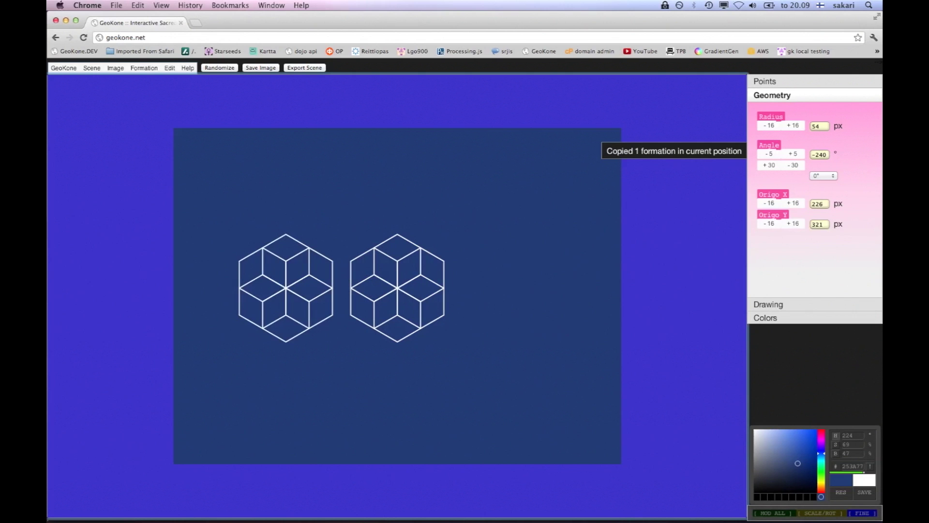
pyautogui.press('Left')
pyautogui.hotkey('shift', 'Right')
pyautogui.hotkey('shift', 'Right')
pyautogui.hotkey('shift', 'Right')
pyautogui.hotkey('shift', 'Right')
pyautogui.hotkey('shift', 'Right')
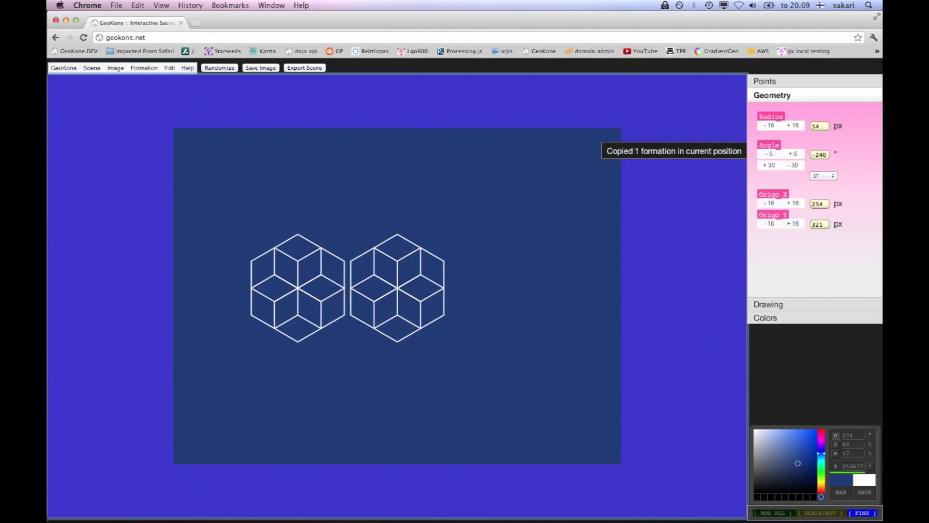
# Copy the left hexagon formation and move the copy past the original, finely aligning it against the original's right edge.
pyautogui.press('c')
pyautogui.press('Right')
pyautogui.press('Right')
pyautogui.press('Right')
pyautogui.press('Right')
pyautogui.press('Right')
pyautogui.press('Right')
pyautogui.press('Right')
pyautogui.press('Right')
pyautogui.press('Right')
pyautogui.press('Right')
pyautogui.press('Right')
pyautogui.press('Right')
pyautogui.press('Right')
pyautogui.press('Right')
pyautogui.press('Right')
pyautogui.press('Right')
pyautogui.press('Right')
pyautogui.press('Right')
pyautogui.press('Right')
pyautogui.press('Right')
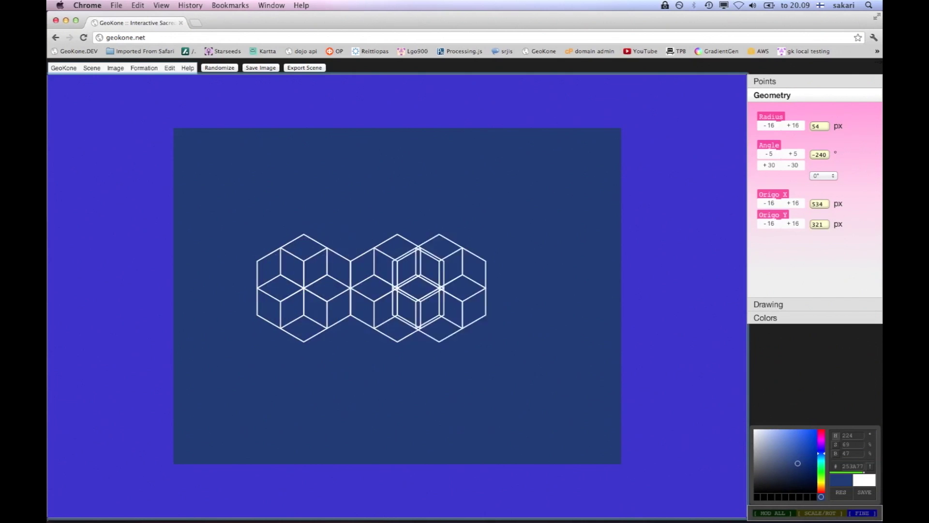
pyautogui.hotkey('shift', 'Right')
pyautogui.hotkey('shift', 'Right')
pyautogui.hotkey('shift', 'Right')
pyautogui.hotkey('shift', 'Right')
pyautogui.hotkey('shift', 'Right')
pyautogui.hotkey('shift', 'Right')
pyautogui.hotkey('shift', 'Right')
pyautogui.hotkey('shift', 'Right')
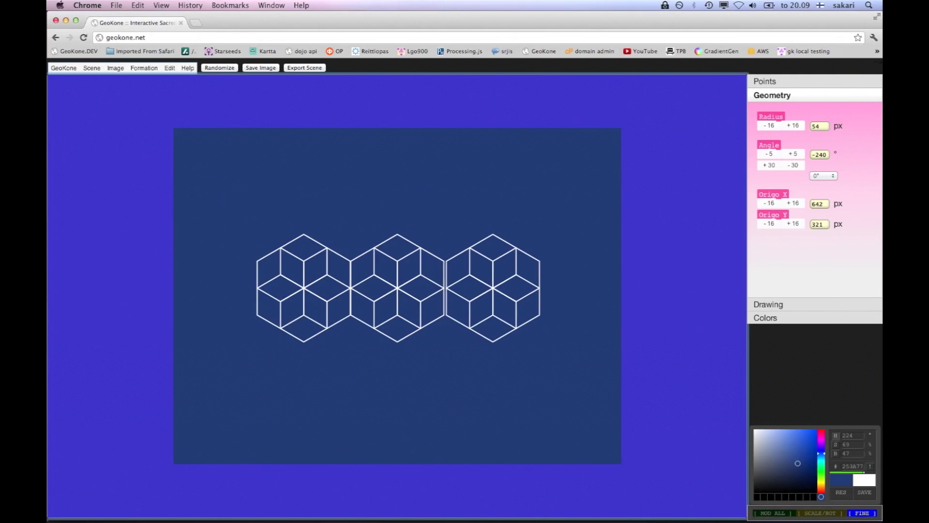
# Copy the right hexagon formation in place and move the copy above the gap between the middle and right formations.
pyautogui.press('c')
pyautogui.press('Down')
pyautogui.press('Left')
pyautogui.press('Left')
pyautogui.press('Left')
pyautogui.press('Left')
pyautogui.press('Left')
pyautogui.press('Left')
pyautogui.press('Left')
pyautogui.press('Left')
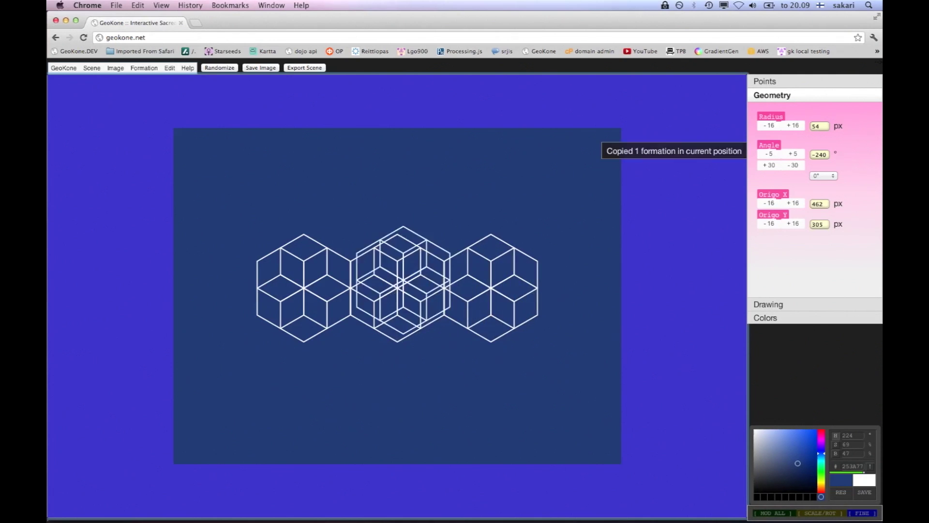
pyautogui.press('Up')
pyautogui.press('Up')
pyautogui.press('Up')
pyautogui.press('Up')
pyautogui.press('Up')
pyautogui.press('Up')
pyautogui.press('Up')
pyautogui.press('Up')
pyautogui.press('Up')
pyautogui.press('Up')
pyautogui.press('Up')
pyautogui.hotkey('shift', 'Right')
pyautogui.hotkey('shift', 'Right')
pyautogui.hotkey('shift', 'Right')
pyautogui.hotkey('shift', 'Right')
pyautogui.hotkey('shift', 'Right')
pyautogui.hotkey('shift', 'Right')
pyautogui.hotkey('shift', 'Right')
pyautogui.hotkey('shift', 'Right')
pyautogui.hotkey('shift', 'Right')
pyautogui.hotkey('shift', 'Right')
pyautogui.hotkey('shift', 'Right')
pyautogui.hotkey('shift', 'Right')
pyautogui.hotkey('shift', 'Right')
pyautogui.hotkey('shift', 'Right')
pyautogui.hotkey('shift', 'Right')
pyautogui.hotkey('shift', 'Right')
pyautogui.hotkey('shift', 'Right')
pyautogui.hotkey('shift', 'Right')
pyautogui.hotkey('shift', 'Right')
pyautogui.hotkey('shift', 'Right')
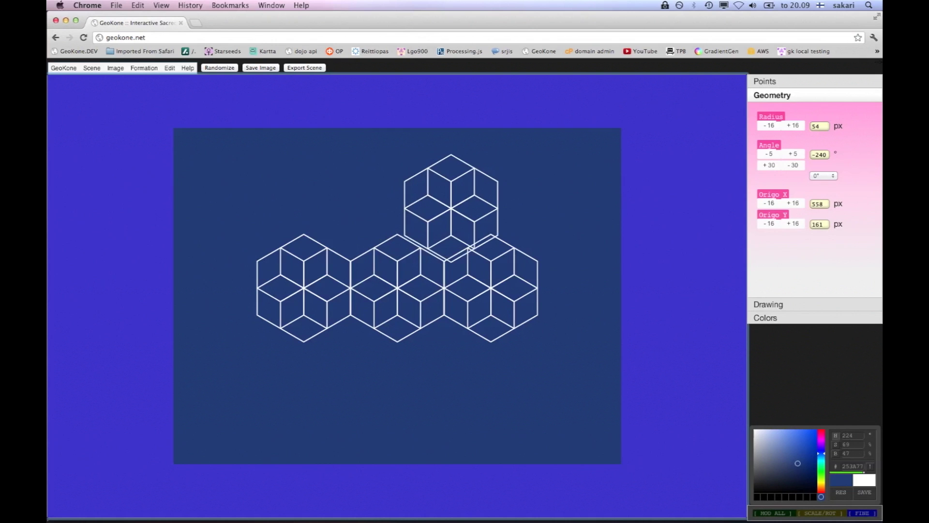
# Finely align the upper copy to Origo X 542 px and Origo Y 157 px, against the two formations beneath it.
pyautogui.hotkey('shift', 'Up')
pyautogui.hotkey('shift', 'Up')
pyautogui.hotkey('shift', 'Up')
pyautogui.hotkey('shift', 'Up')
pyautogui.hotkey('shift', 'Right')
pyautogui.hotkey('shift', 'Right')
pyautogui.hotkey('shift', 'Right')
pyautogui.hotkey('shift', 'Right')
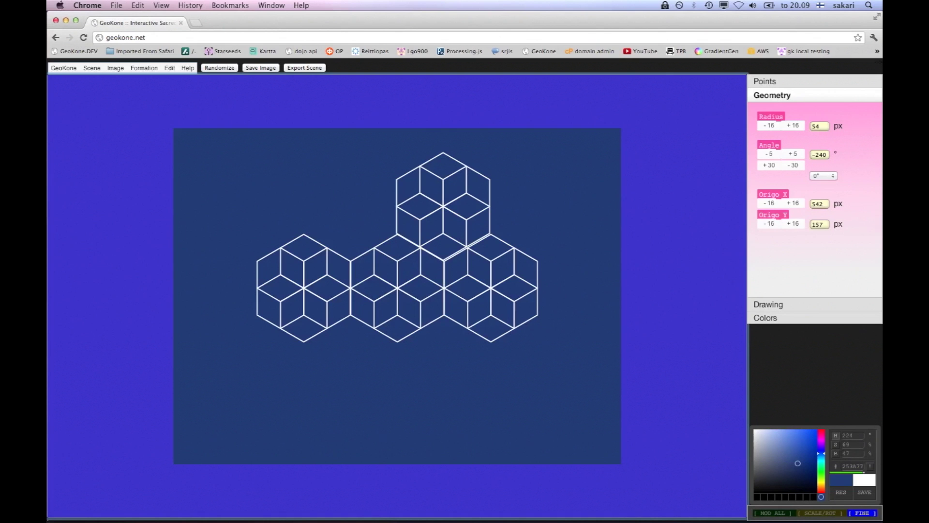
# Move the copy straight down past the row to Origo Y 513 px and delete it.
pyautogui.hotkey('shift', 'Down')
pyautogui.hotkey('shift', 'Down')
pyautogui.hotkey('shift', 'Down')
pyautogui.hotkey('shift', 'Down')
pyautogui.hotkey('shift', 'Down')
pyautogui.hotkey('shift', 'Down')
pyautogui.hotkey('shift', 'Down')
pyautogui.hotkey('shift', 'Down')
pyautogui.hotkey('shift', 'Down')
pyautogui.hotkey('shift', 'Down')
pyautogui.hotkey('shift', 'Down')
pyautogui.hotkey('shift', 'Down')
pyautogui.hotkey('shift', 'Down')
pyautogui.hotkey('shift', 'Down')
pyautogui.hotkey('shift', 'Down')
pyautogui.hotkey('shift', 'Down')
pyautogui.hotkey('shift', 'Down')
pyautogui.hotkey('shift', 'Down')
pyautogui.hotkey('shift', 'Down')
pyautogui.hotkey('shift', 'Down')
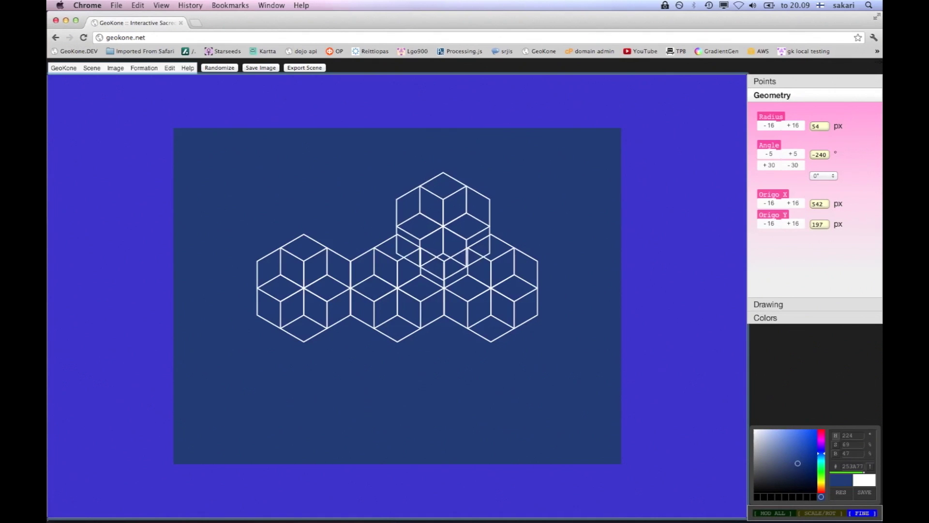
pyautogui.hotkey('shift', 'Down')
pyautogui.hotkey('shift', 'Down')
pyautogui.hotkey('shift', 'Down')
pyautogui.hotkey('shift', 'Down')
pyautogui.hotkey('shift', 'Down')
pyautogui.hotkey('shift', 'Down')
pyautogui.hotkey('shift', 'Down')
pyautogui.hotkey('shift', 'Down')
pyautogui.hotkey('shift', 'Down')
pyautogui.hotkey('shift', 'Down')
pyautogui.hotkey('shift', 'Down')
pyautogui.hotkey('shift', 'Down')
pyautogui.hotkey('shift', 'Down')
pyautogui.hotkey('shift', 'Down')
pyautogui.hotkey('shift', 'Down')
pyautogui.hotkey('shift', 'Down')
pyautogui.hotkey('shift', 'Down')
pyautogui.hotkey('shift', 'Down')
pyautogui.hotkey('shift', 'Down')
pyautogui.hotkey('shift', 'Down')
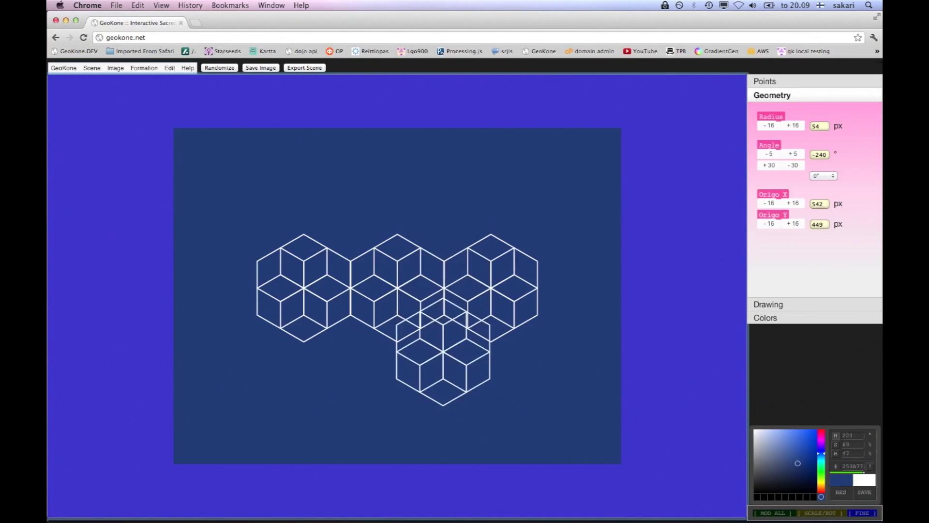
pyautogui.hotkey('shift', 'Down')
pyautogui.hotkey('shift', 'Down')
pyautogui.hotkey('shift', 'Down')
pyautogui.hotkey('shift', 'Down')
pyautogui.hotkey('shift', 'Down')
pyautogui.hotkey('shift', 'Down')
pyautogui.hotkey('shift', 'Down')
pyautogui.hotkey('shift', 'Down')
pyautogui.hotkey('shift', 'Down')
pyautogui.hotkey('shift', 'Down')
pyautogui.hotkey('shift', 'Down')
pyautogui.hotkey('shift', 'Down')
pyautogui.hotkey('shift', 'Down')
pyautogui.hotkey('shift', 'Down')
pyautogui.hotkey('shift', 'Down')
pyautogui.hotkey('shift', 'Down')
pyautogui.press('Delete')
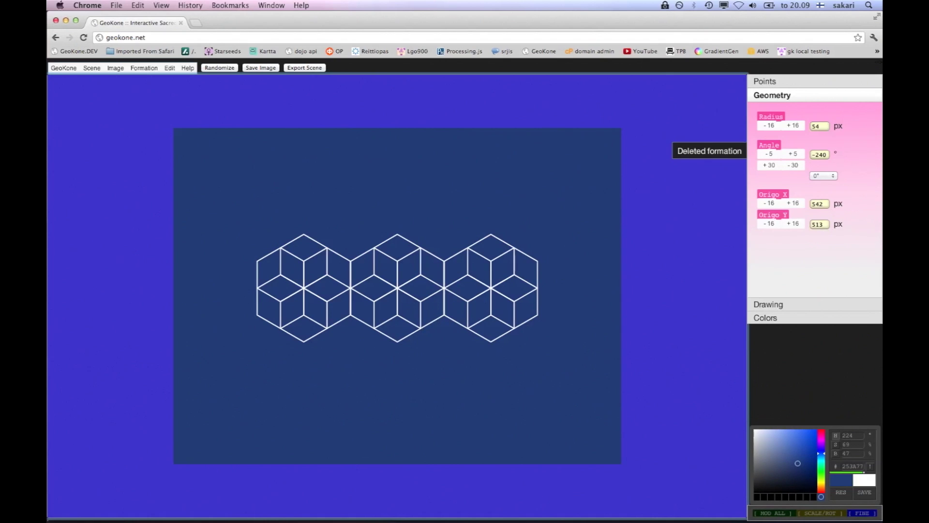
# Enable Mod All and shift all three formations left together to Origo X 418 px.
pyautogui.click(777, 516)
pyautogui.press('Left')
pyautogui.press('Left')
pyautogui.press('Left')
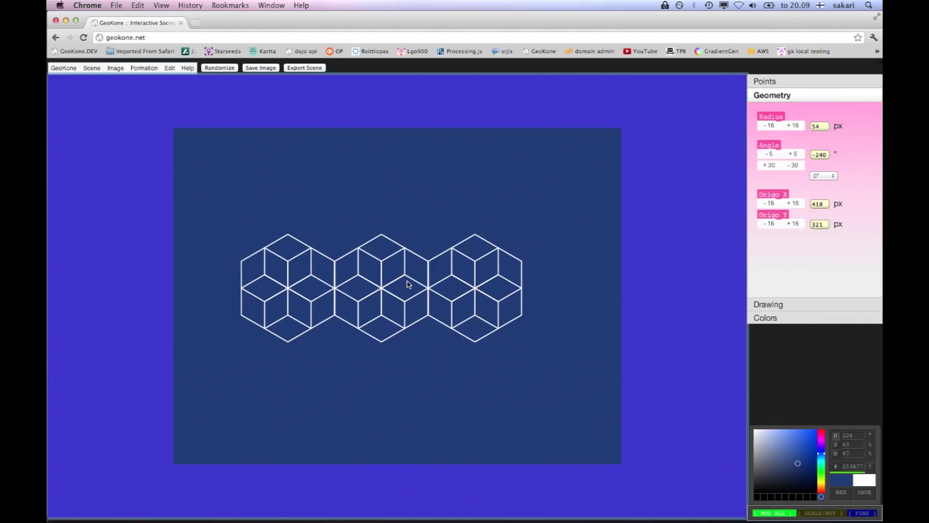
# Move all three formations together to Origo X 466 px and Origo Y 337 px.
pyautogui.press('Right')
pyautogui.press('Right')
pyautogui.press('Right')
pyautogui.press('Right')
pyautogui.press('Left')
pyautogui.press('Left')
pyautogui.press('Left')
pyautogui.press('Right')
pyautogui.press('Right')
pyautogui.press('Down')
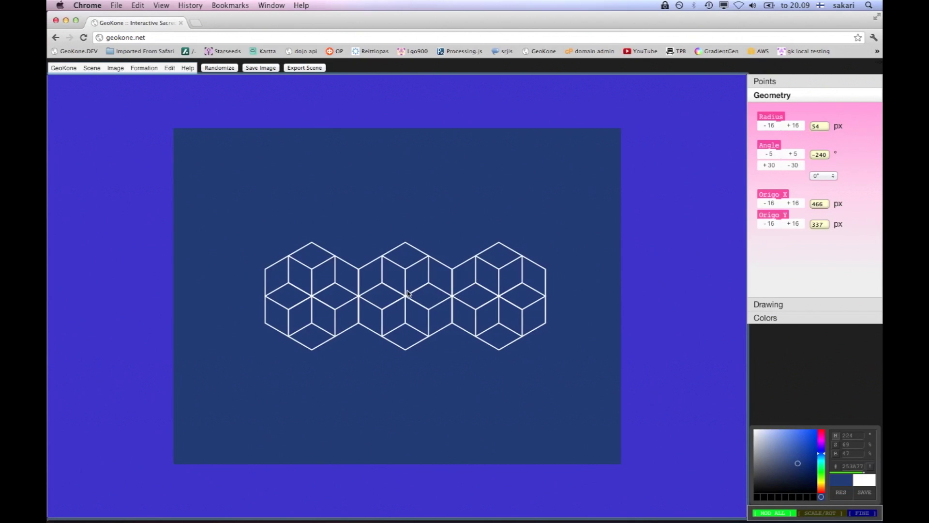
# Vary the number of points and recursion depth of all formations together, ending at 6 points and depth 1.
pyautogui.press('a')
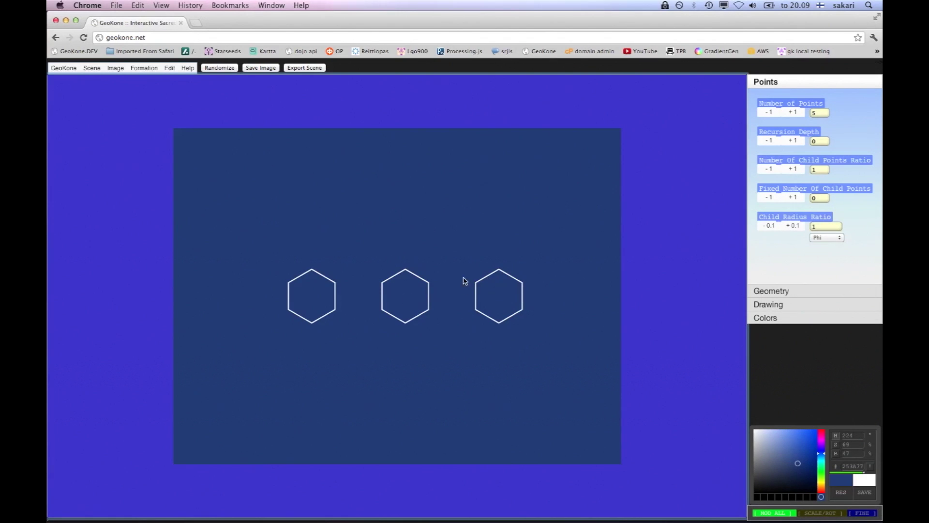
pyautogui.press('q')
pyautogui.press('q')
pyautogui.press('q')
pyautogui.press('q')
pyautogui.press('q')
pyautogui.press('q')
pyautogui.press('w')
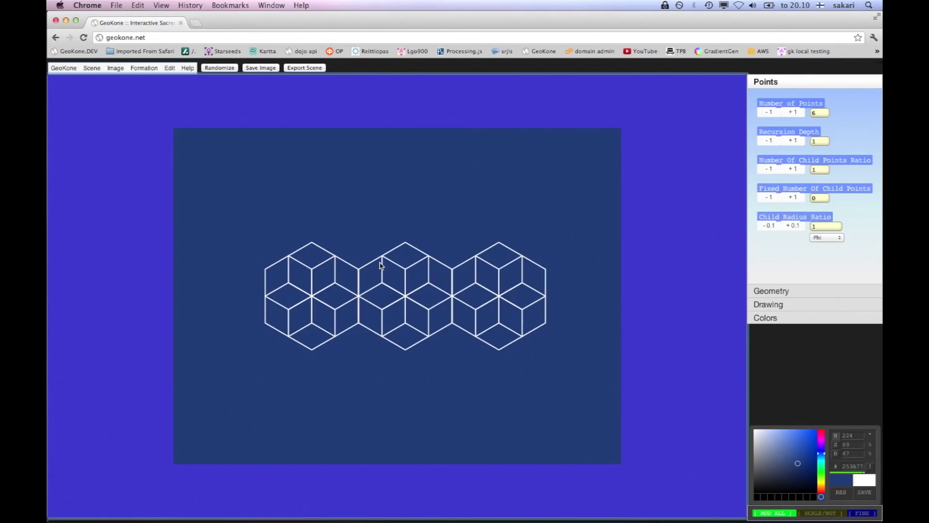
pyautogui.press('s')
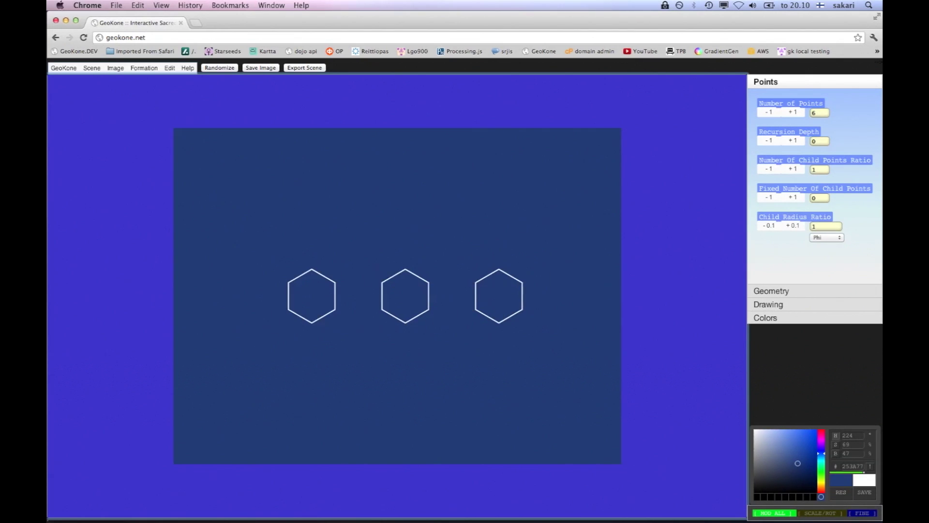
pyautogui.press('w')
# Scale all three formations down together to a radius of 44 px.
pyautogui.press('shift')
pyautogui.hotkey('shift', 'Up')
pyautogui.hotkey('shift', 'Up')
pyautogui.hotkey('shift', 'Up')
pyautogui.hotkey('shift', 'Up')
pyautogui.hotkey('shift', 'Up')
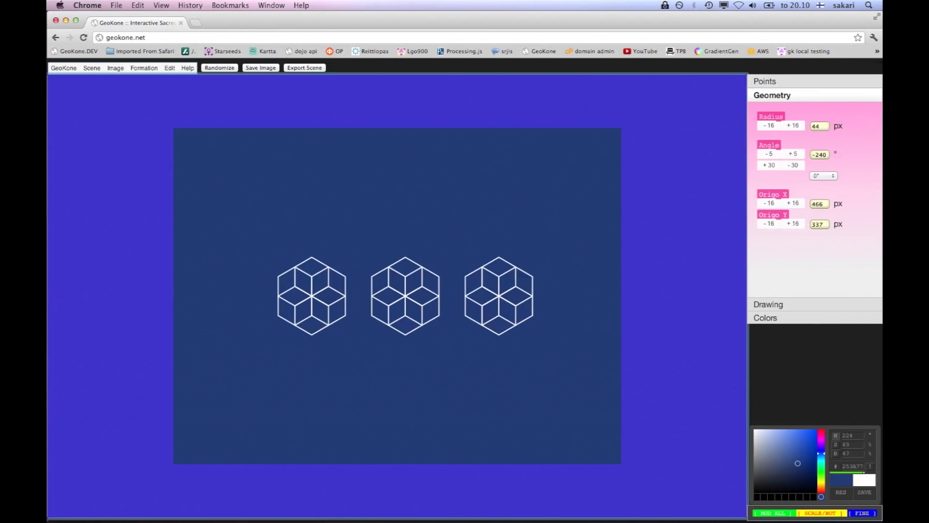
pyautogui.hotkey('shift', 'Down')
# Move the row of formations up to Origo X 450 px and Origo Y 161 px.
pyautogui.press('Left')
pyautogui.press('Left')
pyautogui.press('Up')
pyautogui.press('Up')
pyautogui.press('Up')
pyautogui.press('Up')
pyautogui.press('Up')
pyautogui.press('Up')
pyautogui.press('Up')
pyautogui.press('Up')
pyautogui.press('Up')
pyautogui.press('Up')
pyautogui.press('Up')
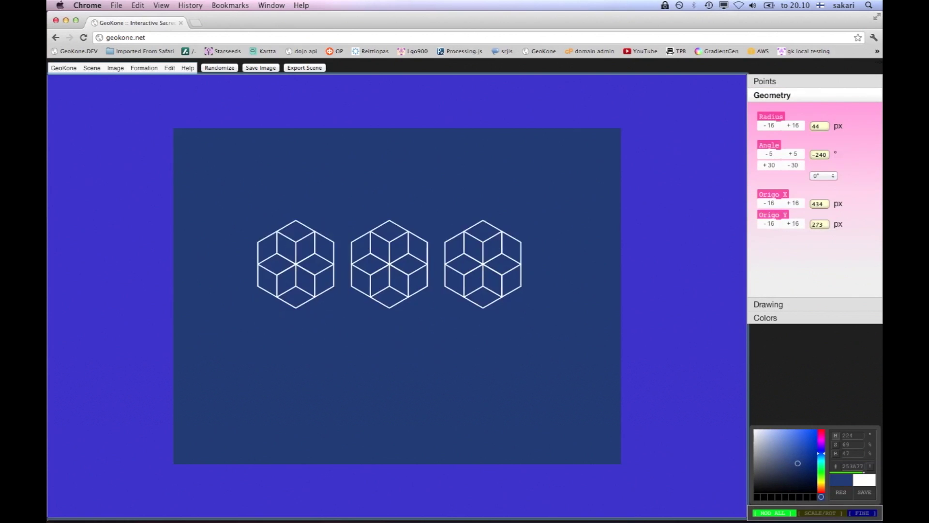
pyautogui.press('Right')
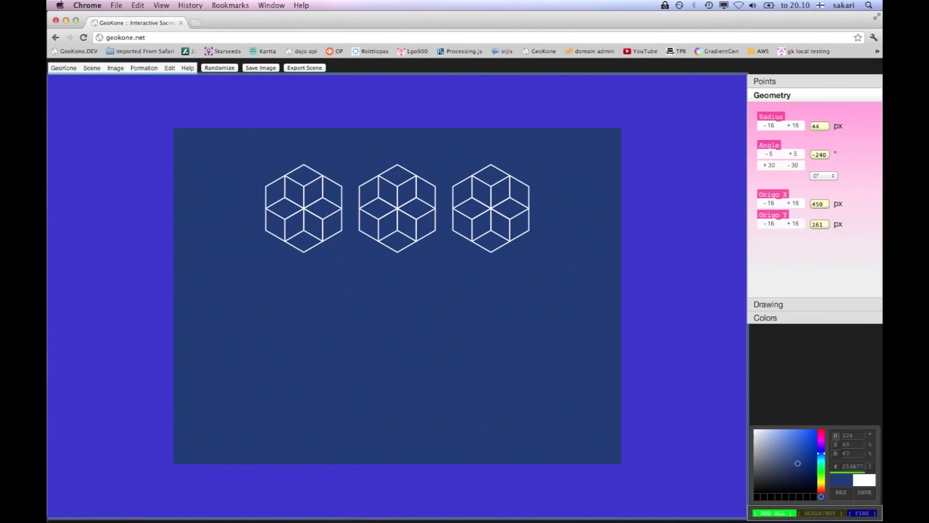
# Copy the row of three formations and move the copies down to form a second row touching the first.
pyautogui.press('c')
pyautogui.press('Down')
pyautogui.press('Down')
pyautogui.press('Down')
pyautogui.press('Down')
pyautogui.press('Down')
pyautogui.press('Down')
pyautogui.press('Down')
pyautogui.press('Down')
pyautogui.press('Down')
pyautogui.press('Down')
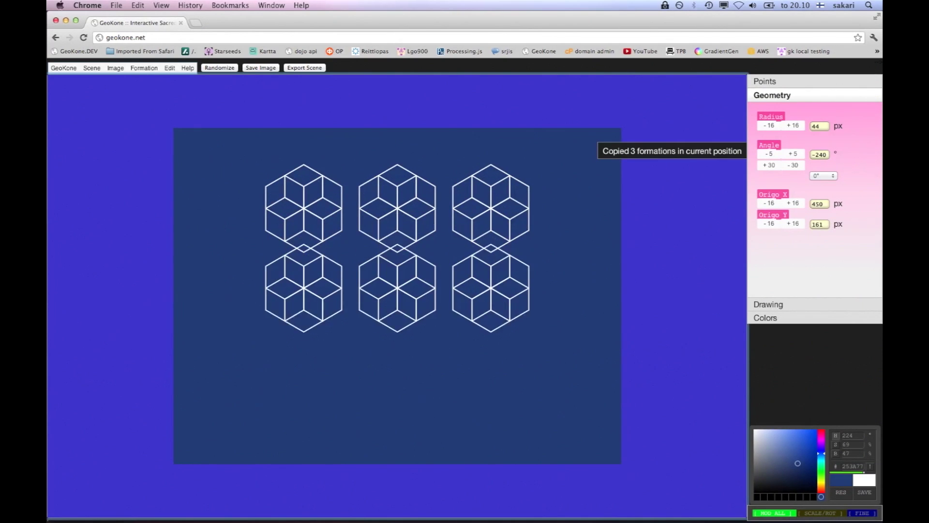
pyautogui.press('Down')
# Copy the second row and move the copies down to form a third row, completing a 3 by 3 grid.
pyautogui.press('c')
pyautogui.press('Down')
pyautogui.press('Down')
pyautogui.press('Down')
pyautogui.press('Down')
pyautogui.press('Down')
pyautogui.press('Down')
pyautogui.press('Down')
pyautogui.press('Down')
pyautogui.press('Down')
pyautogui.press('Down')
pyautogui.press('Down')
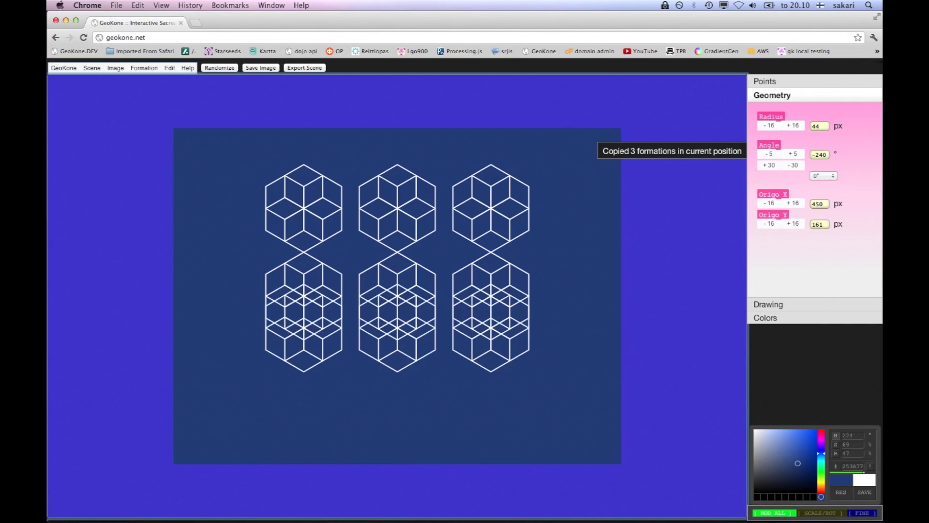
pyautogui.press('Down')
pyautogui.press('Down')
pyautogui.press('Up')
pyautogui.press('Up')
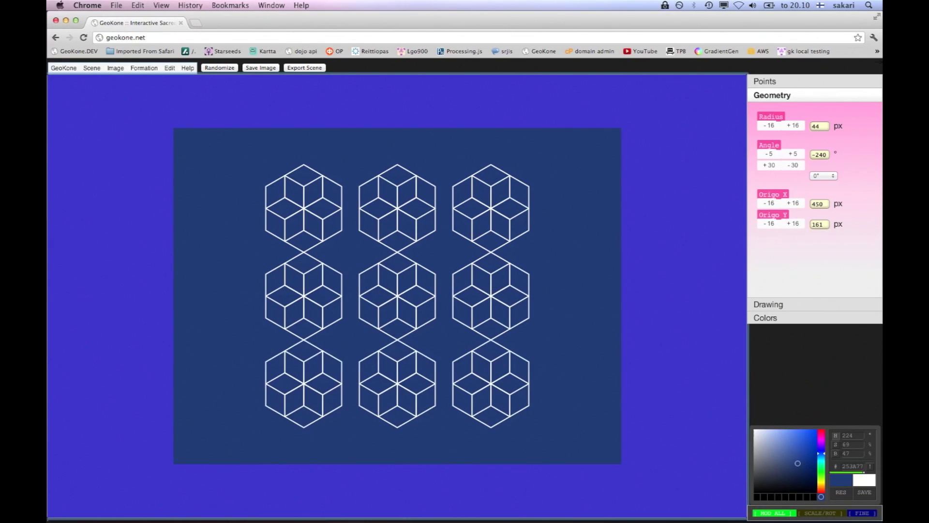
# Scale all nine formations together up and down, ending at a radius of 39 px.
pyautogui.press('a')
pyautogui.press('a')
pyautogui.press('Left')
pyautogui.press('Right')
pyautogui.press('s')
pyautogui.press('Down')
pyautogui.press('Down')
pyautogui.press('Up')
pyautogui.press('Up')
pyautogui.press('Up')
pyautogui.press('Up')
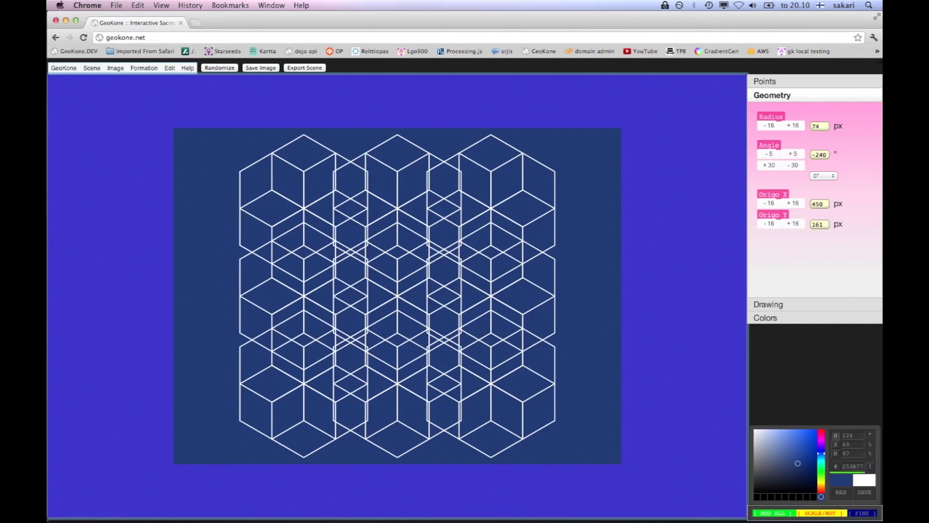
pyautogui.press('Down')
pyautogui.press('Down')
pyautogui.press('d')
pyautogui.press('Down')
pyautogui.press('Down')
pyautogui.press('Down')
pyautogui.press('Down')
pyautogui.press('Down')
pyautogui.press('Down')
pyautogui.press('Down')
pyautogui.press('Down')
pyautogui.press('Down')
pyautogui.press('Down')
pyautogui.press('Down')
pyautogui.press('Down')
pyautogui.press('Down')
pyautogui.press('Down')
pyautogui.press('Down')
pyautogui.press('Up')
pyautogui.press('Up')
pyautogui.press('Up')
pyautogui.press('Up')
pyautogui.press('Up')
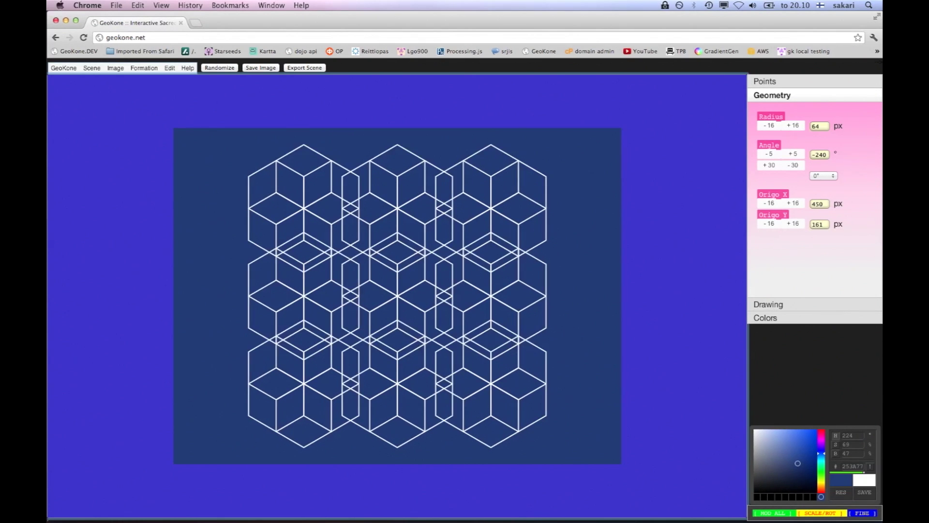
pyautogui.press('Escape')
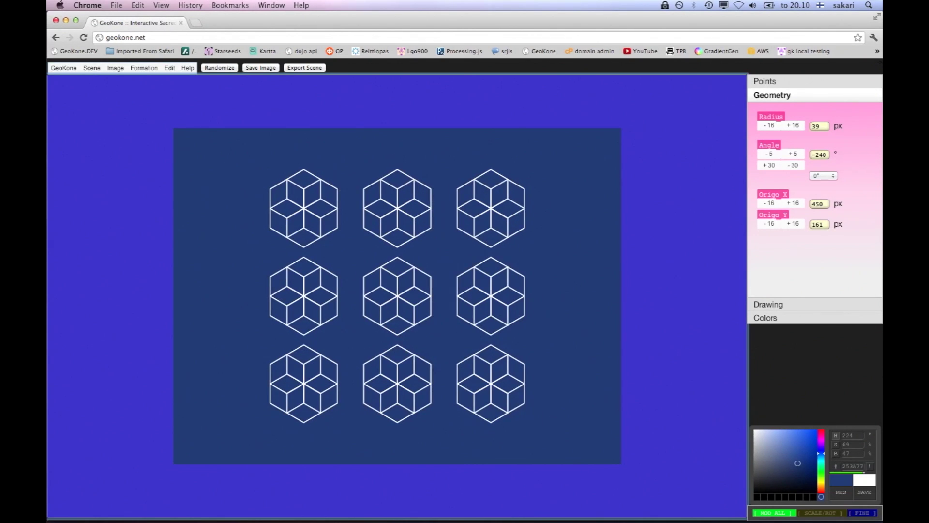
# With Mod All off, set the lower-left formation's line color to purple C600FF, storing red FF0000 and the purple as swatches.
pyautogui.press('a')
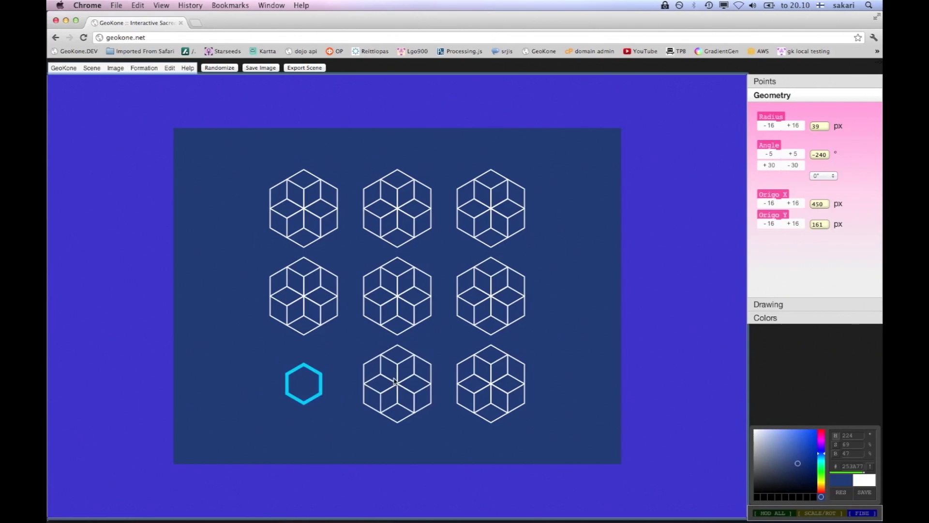
pyautogui.click(776, 319)
pyautogui.click(773, 145)
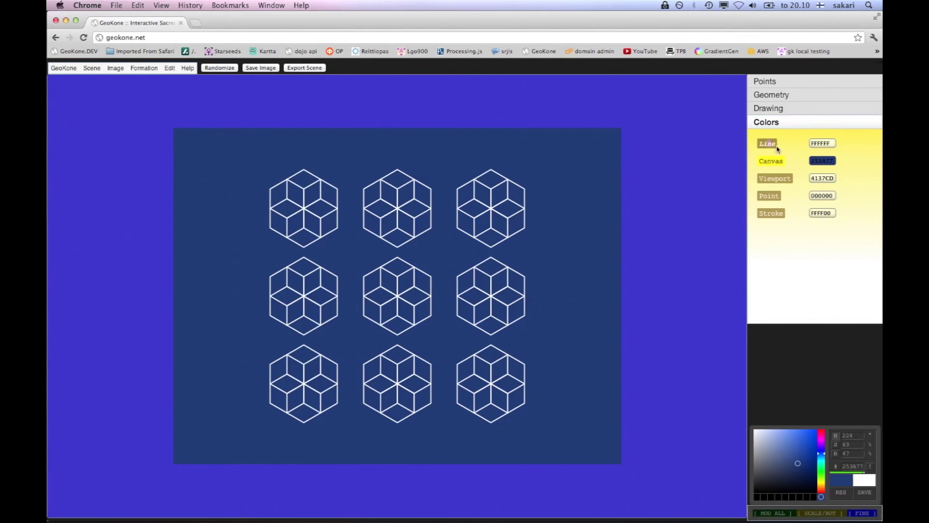
pyautogui.moveTo(800, 461); pyautogui.dragTo(837, 410)
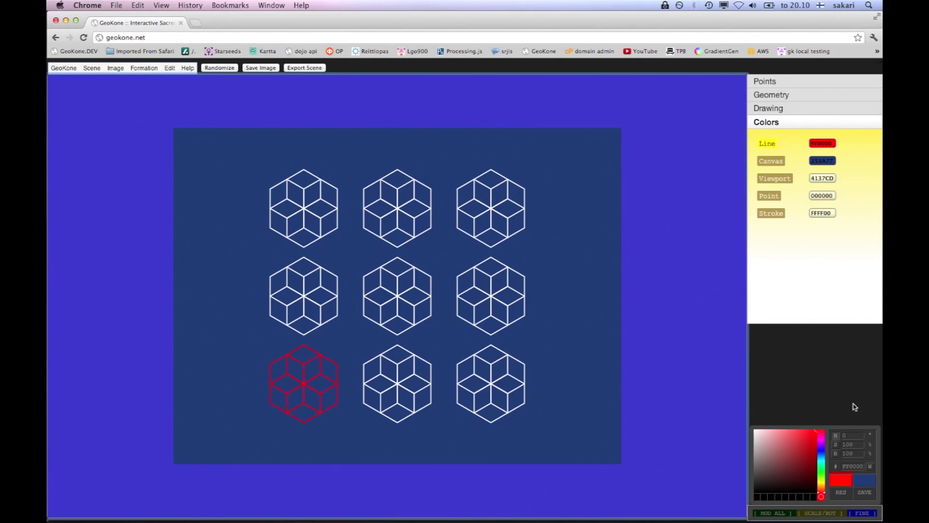
pyautogui.click(821, 497)
pyautogui.moveTo(821, 437); pyautogui.dragTo(821, 445)
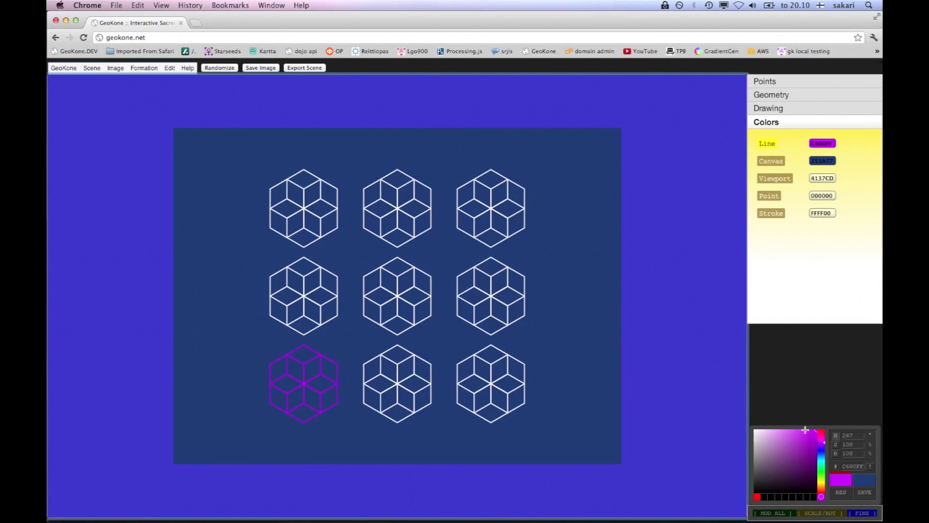
pyautogui.click(821, 498)
# Color the lines of the lowest row's middle formation blue 4E00FF and its right formation purple C600FF.
pyautogui.click(765, 497)
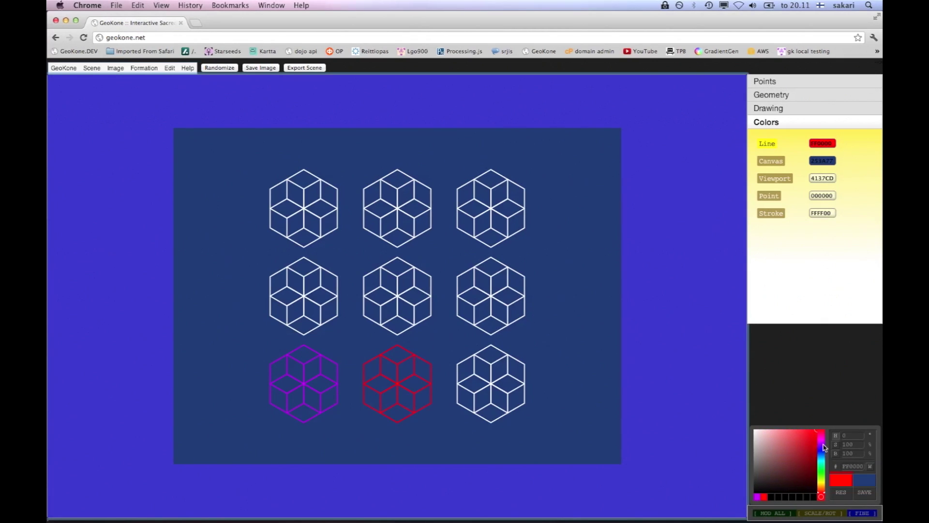
pyautogui.moveTo(824, 447); pyautogui.dragTo(822, 449)
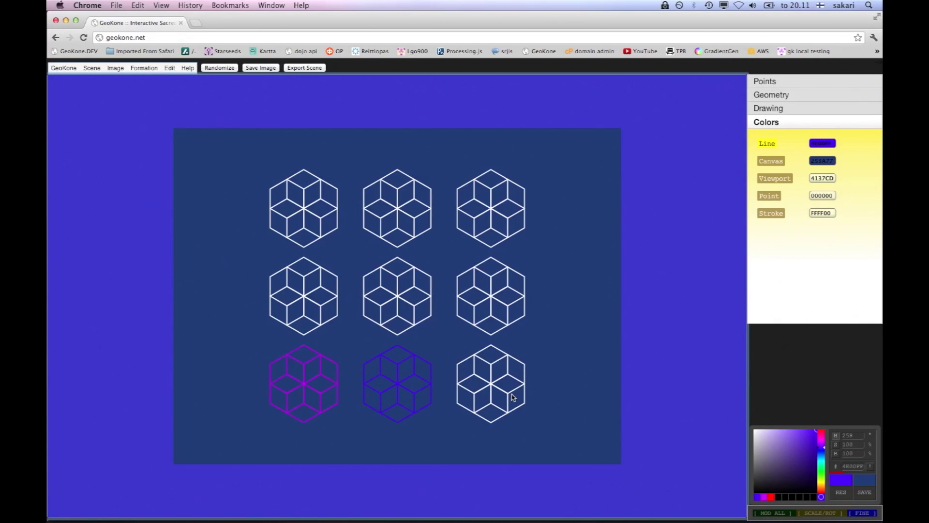
pyautogui.press('Tab')
pyautogui.click(758, 497)
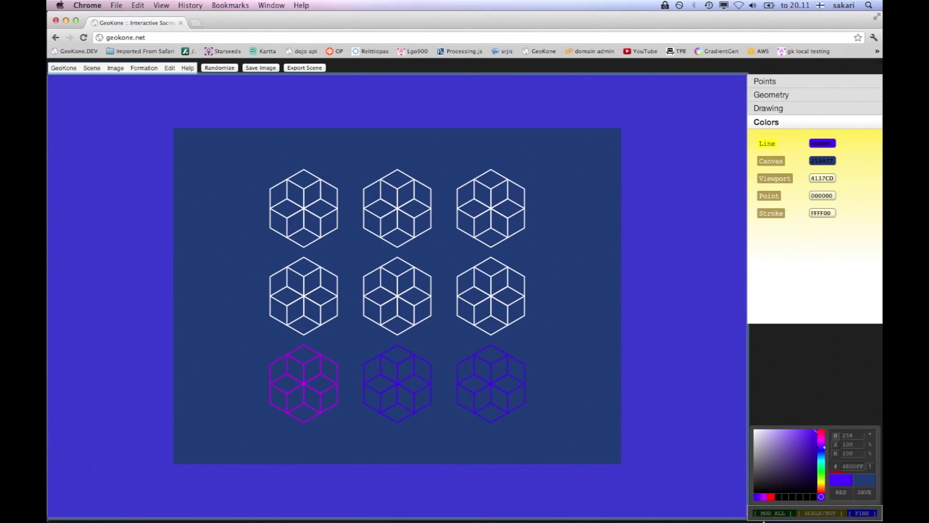
pyautogui.click(765, 497)
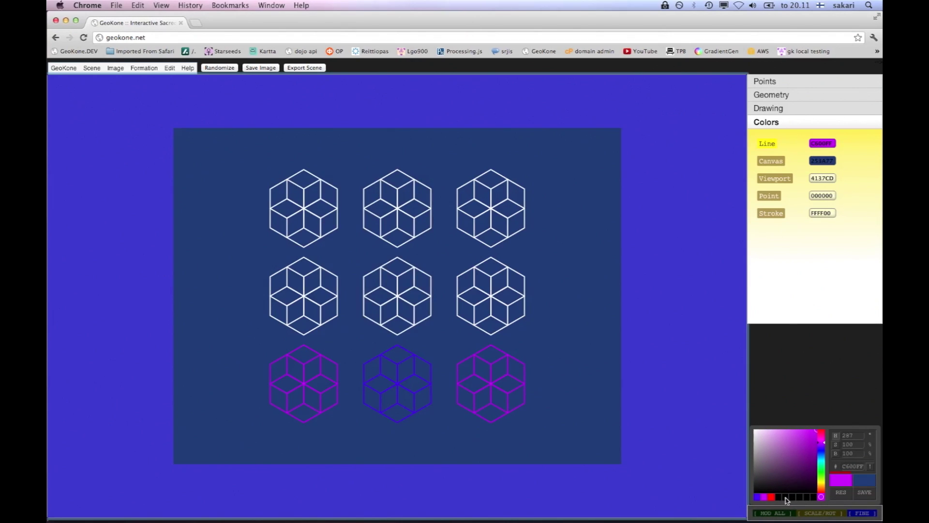
# Color the center and upper corner formations purple C600FF and the remaining white ones blue 4E00FF, forming a checkerboard pattern.
pyautogui.click(766, 497)
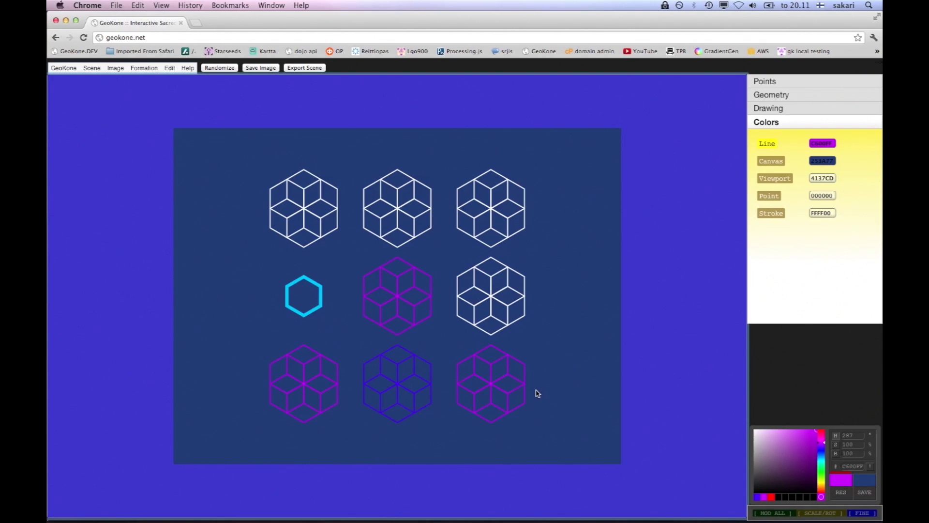
pyautogui.click(759, 497)
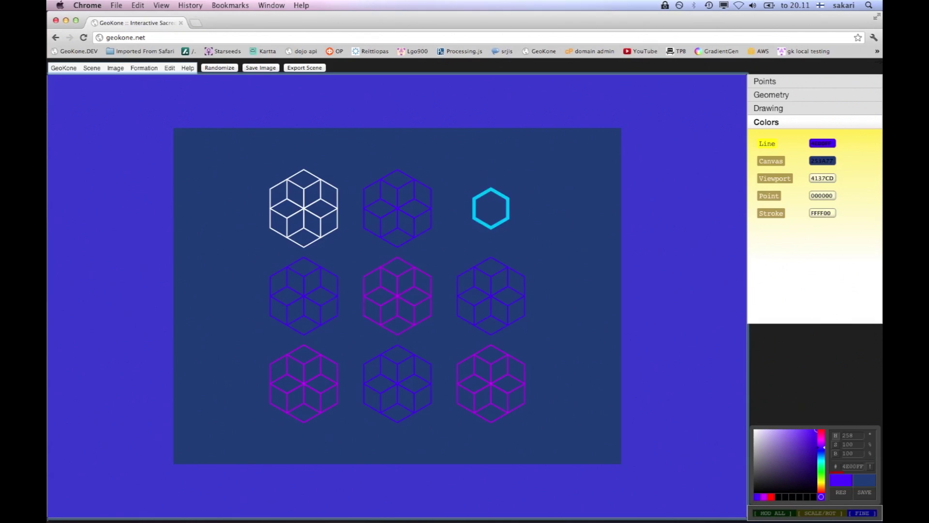
pyautogui.click(764, 497)
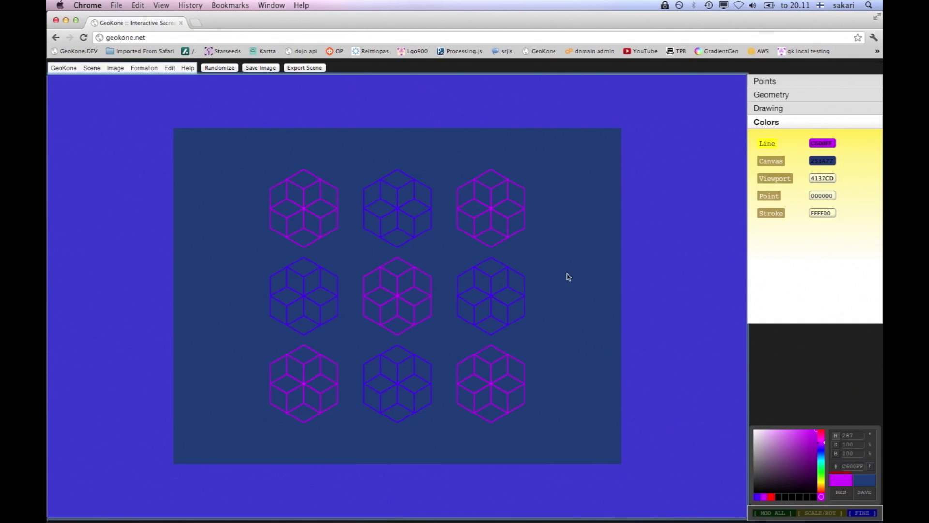
# Set the canvas color to dark grey and the viewport color to black 000000.
pyautogui.click(771, 161)
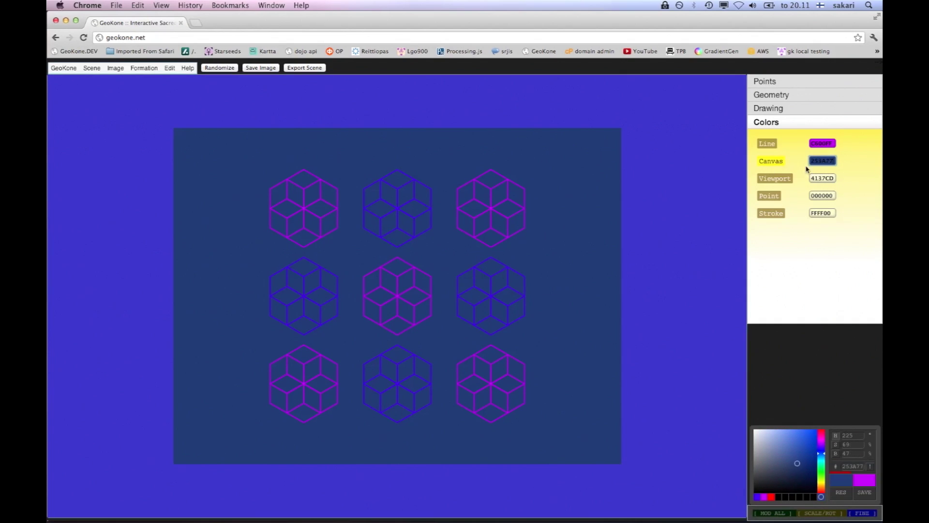
pyautogui.moveTo(788, 462)
pyautogui.mouseDown()
pyautogui.moveTo(755, 469)
pyautogui.moveTo(751, 491)
pyautogui.moveTo(755, 482)
pyautogui.mouseUp()
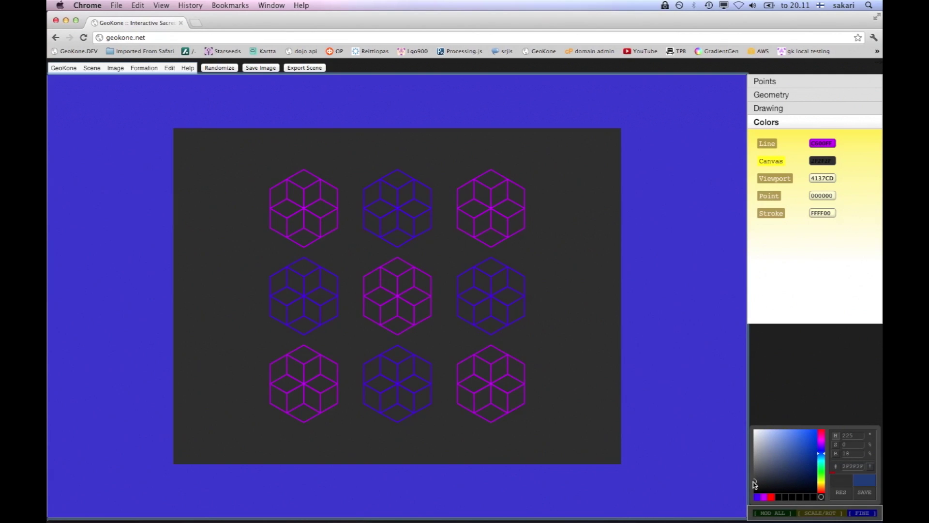
pyautogui.click(774, 179)
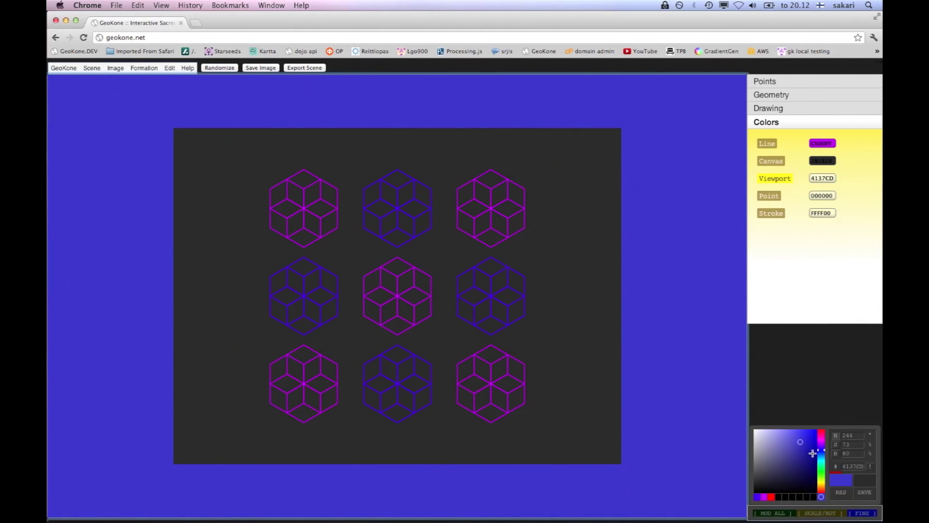
pyautogui.moveTo(821, 450)
pyautogui.mouseDown()
pyautogui.moveTo(822, 462)
pyautogui.moveTo(747, 477)
pyautogui.moveTo(745, 498)
pyautogui.mouseUp()
pyautogui.click(768, 465)
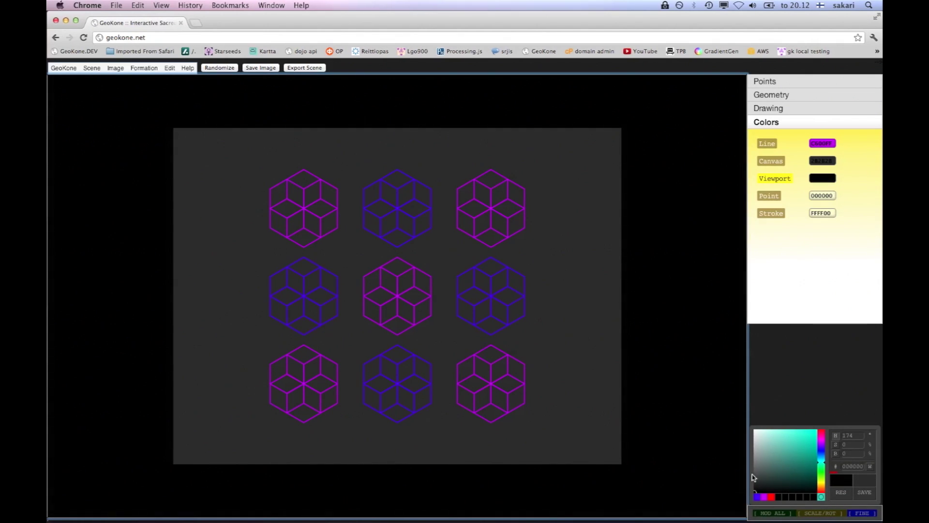
# With Mod All on, raise the line weight of all formations in five increments of 0.2.
pyautogui.press('a')
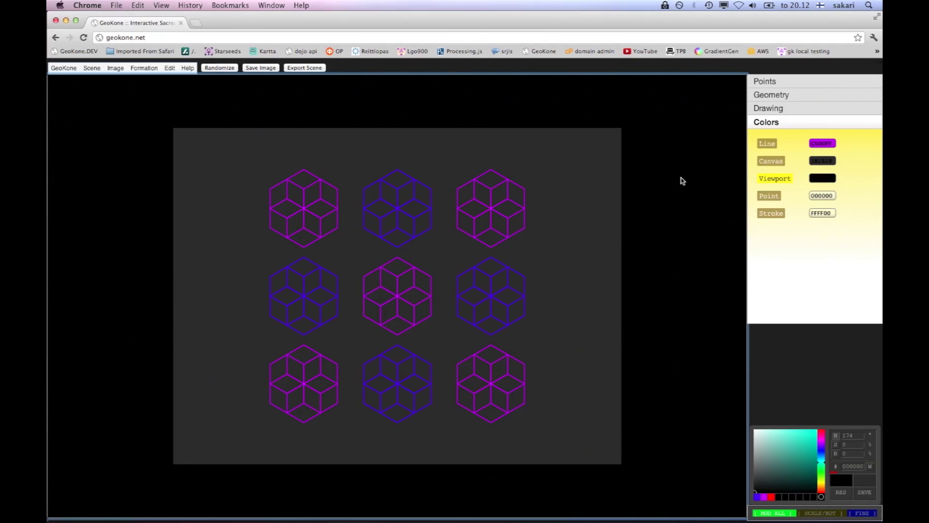
pyautogui.click(773, 109)
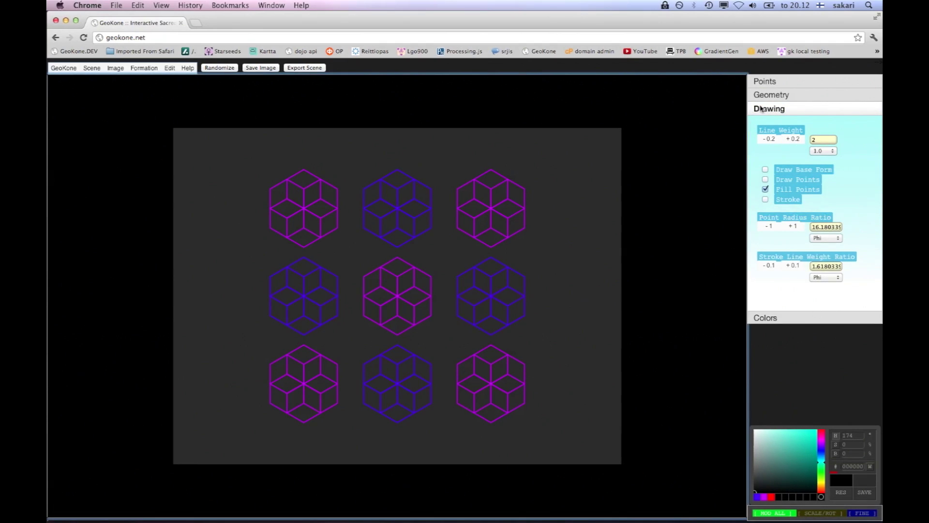
pyautogui.click(793, 138)
pyautogui.click(793, 139)
pyautogui.click(792, 139)
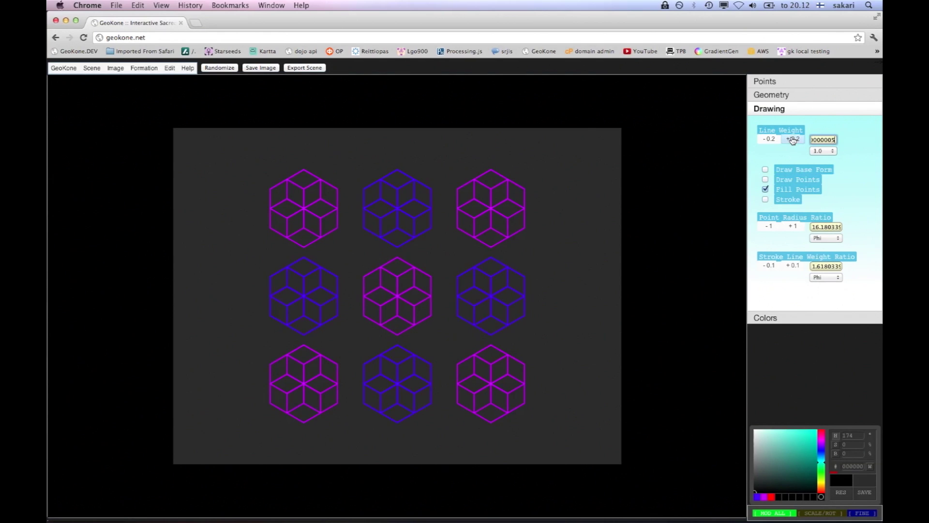
pyautogui.click(792, 139)
pyautogui.click(793, 139)
# Vary the radius of all formations together in 16 px increments, ending at 39 px.
pyautogui.click(796, 96)
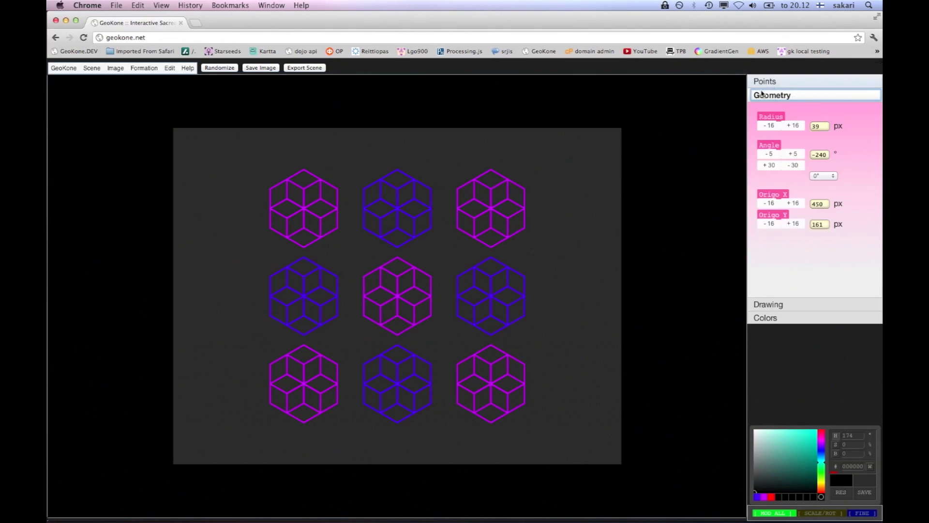
pyautogui.click(793, 125)
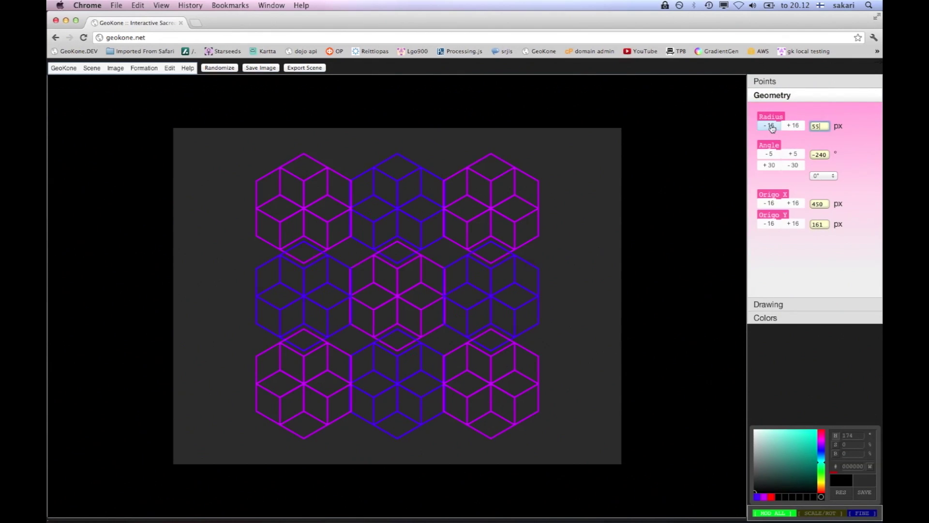
pyautogui.click(771, 127)
pyautogui.click(772, 126)
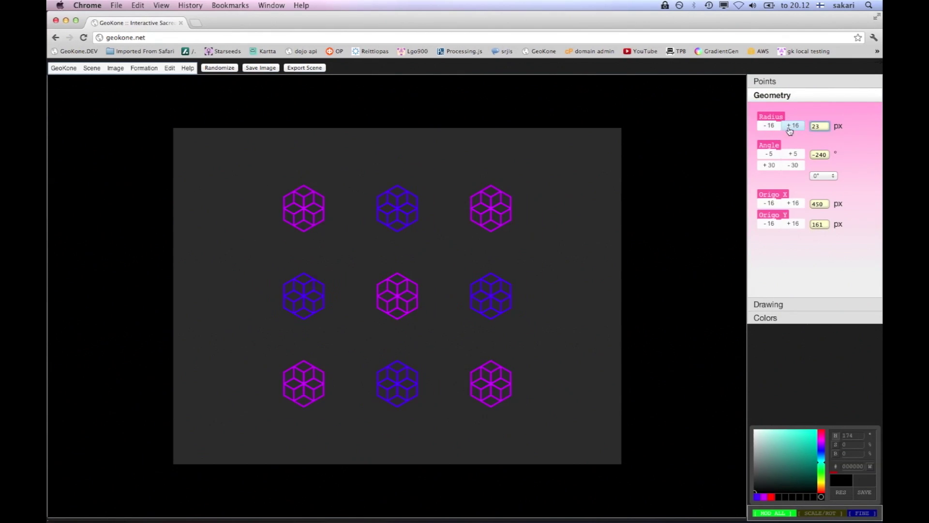
pyautogui.click(792, 127)
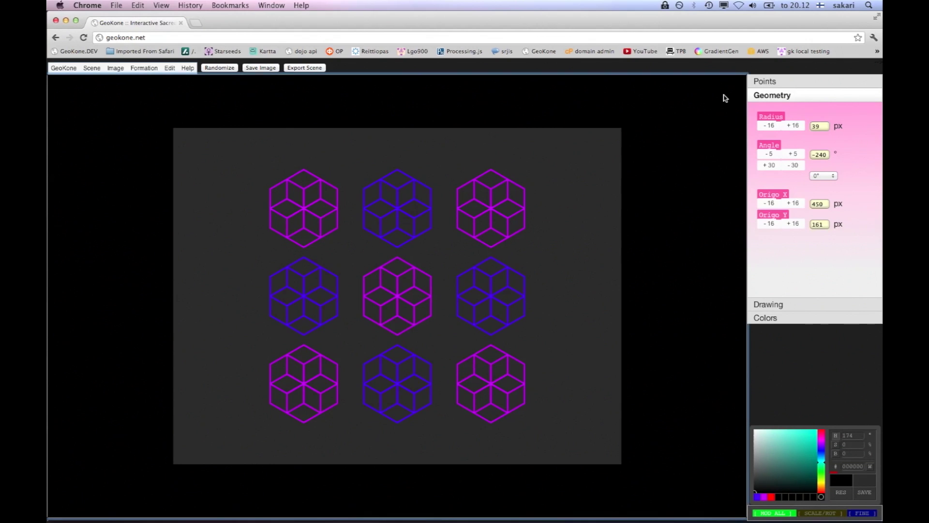
# Try moving and rescaling all formations together, returning them to their original position and a radius of 39 px.
pyautogui.press('Down')
pyautogui.press('Up')
pyautogui.press('Left')
pyautogui.press('Right')
pyautogui.press('Up')
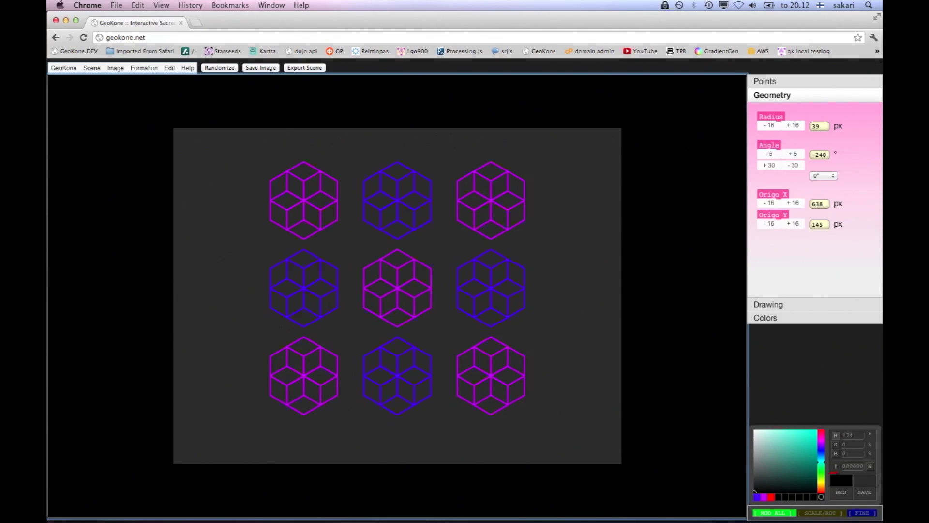
pyautogui.press('Down')
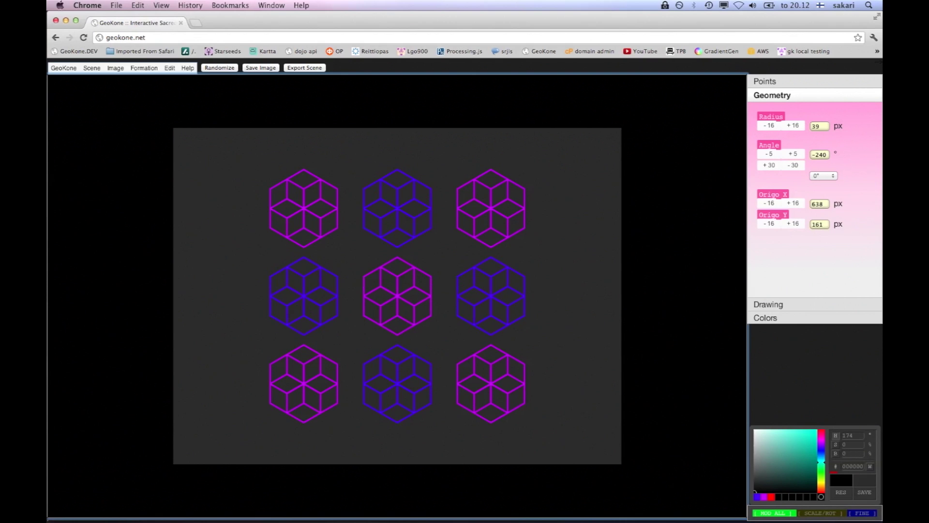
pyautogui.write('69')
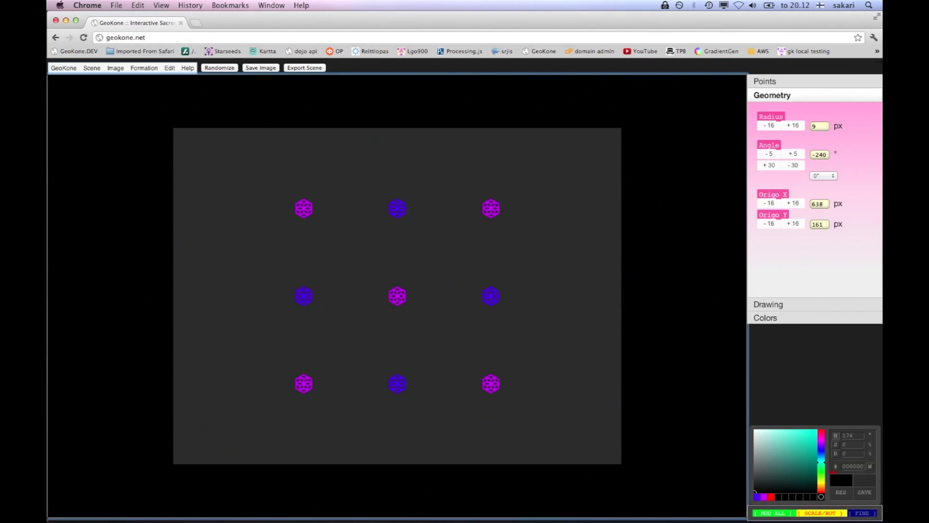
pyautogui.write('s')
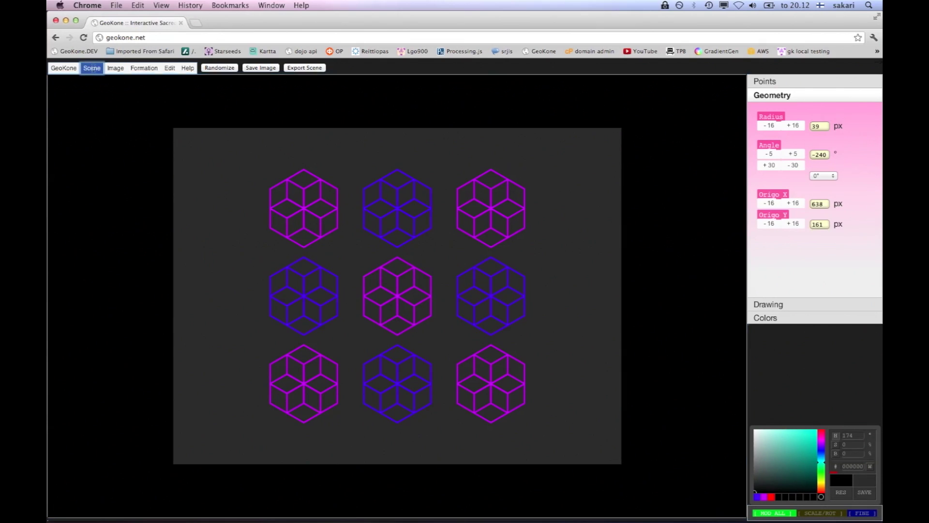
# Render the scene as a PNG image and start saving that image to the Desktop.
pyautogui.click(95, 69)
pyautogui.click(114, 107)
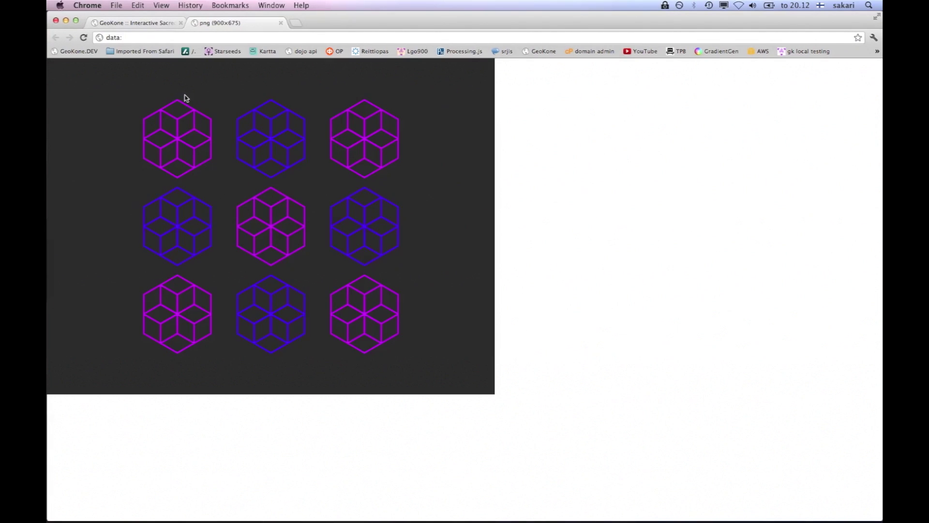
pyautogui.rightClick(232, 158)
pyautogui.click(282, 160)
pyautogui.click(370, 139)
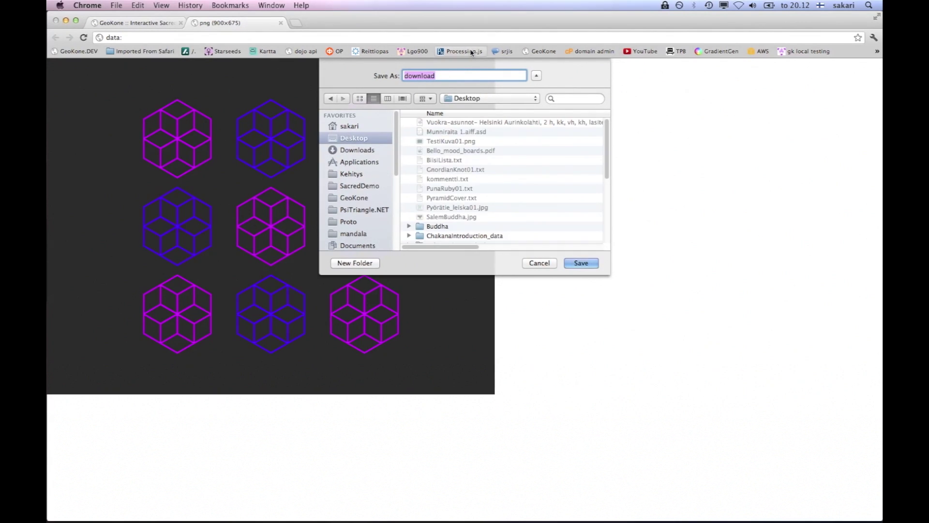
# Save the image on the Desktop as MagentaHexas.png and close the image tab.
pyautogui.press('BackSpace')
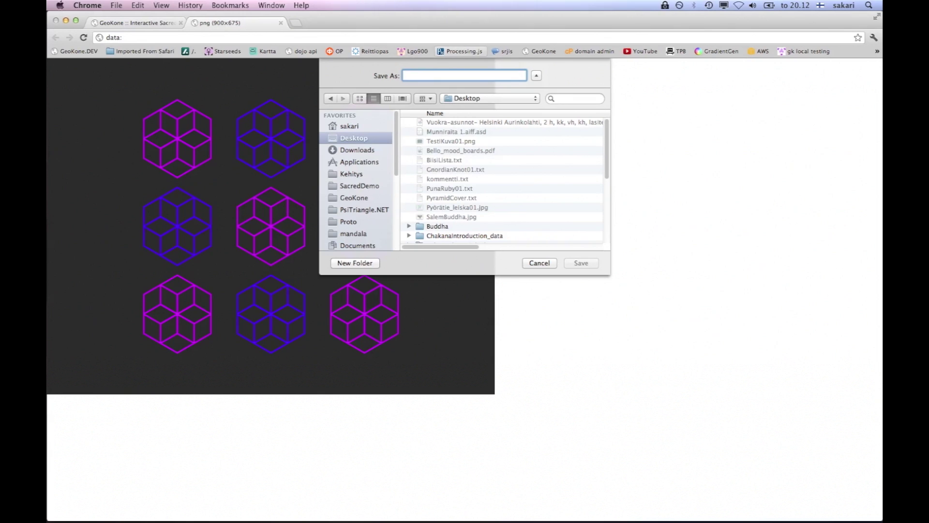
pyautogui.write('Pik')
pyautogui.press('BackSpace')
pyautogui.press('BackSpace')
pyautogui.press('BackSpace')
pyautogui.write('Megan')
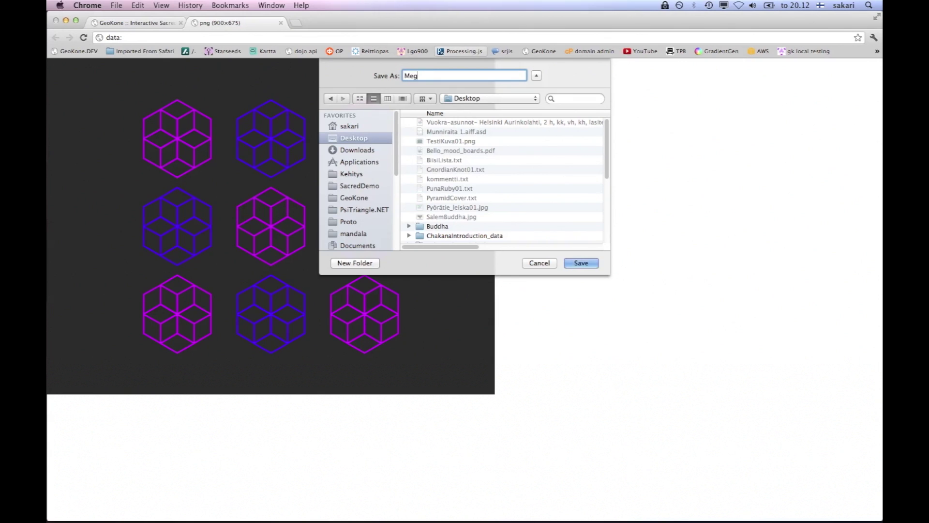
pyautogui.press('BackSpace')
pyautogui.press('BackSpace')
pyautogui.press('BackSpace')
pyautogui.press('BackSpace')
pyautogui.write('agentaHexas.png')
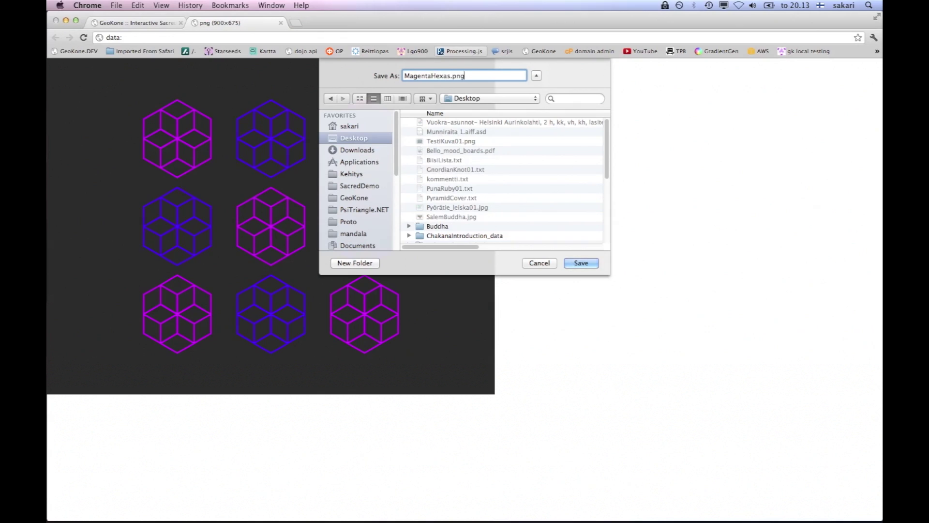
pyautogui.press('Return')
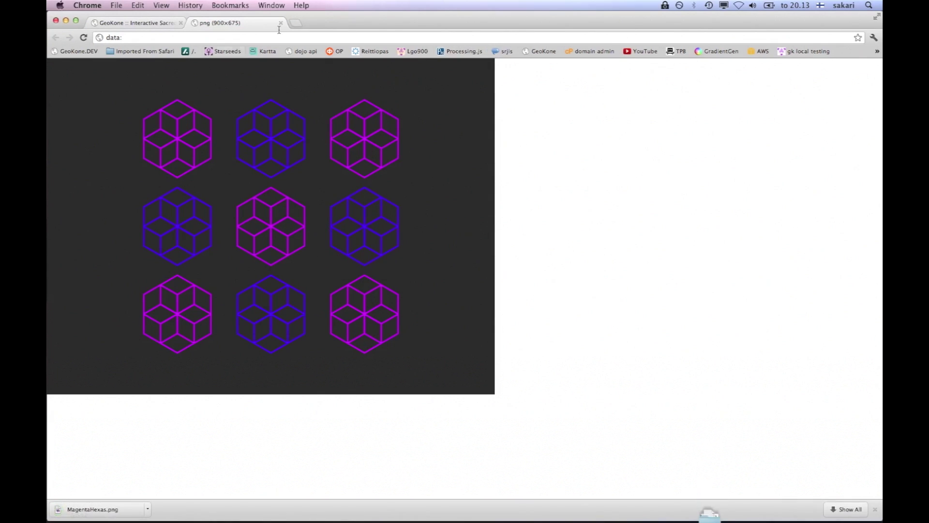
pyautogui.press('super+w')
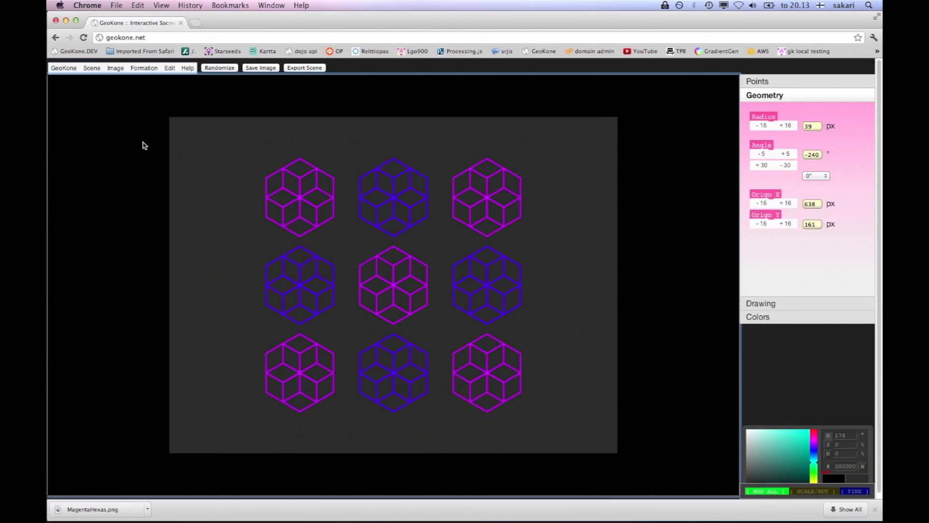
# Export the scene as Text/JSON, copy the entire scene text and close the export dialog.
pyautogui.click(138, 69)
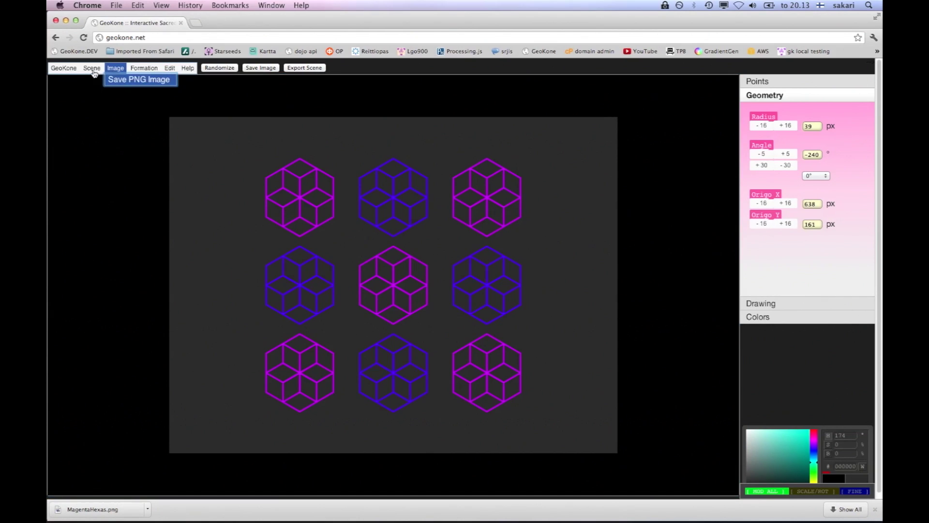
pyautogui.moveTo(92, 72)
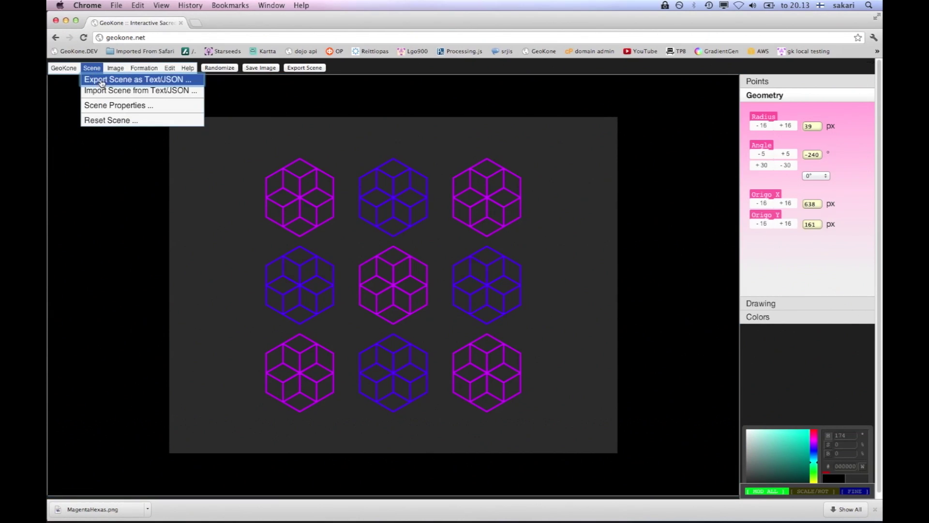
pyautogui.click(102, 81)
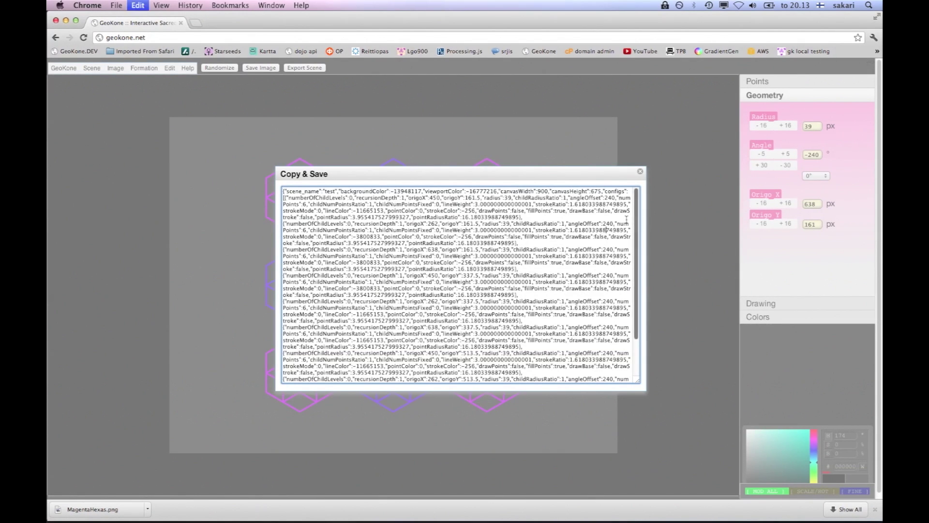
pyautogui.click(512, 221)
pyautogui.moveTo(637, 223); pyautogui.dragTo(631, 332)
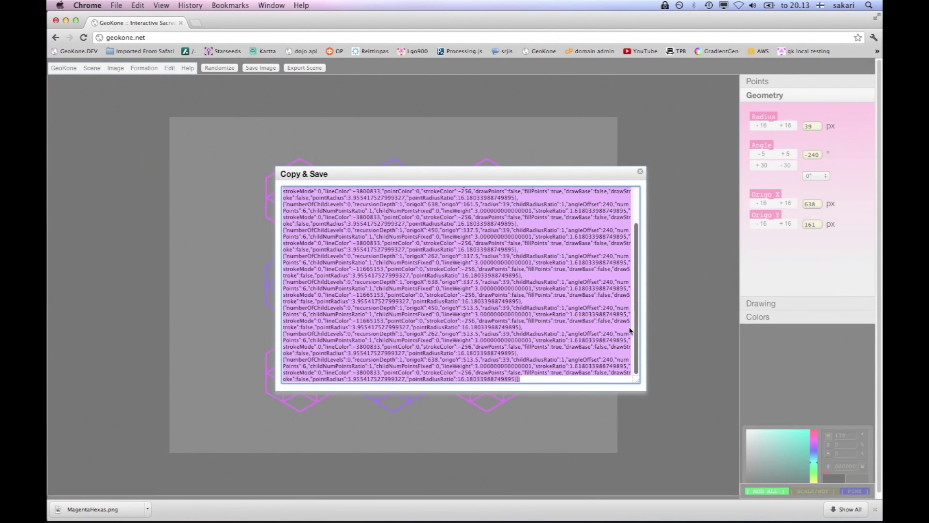
pyautogui.moveTo(463, 178); pyautogui.dragTo(377, 193)
pyautogui.press('super+c')
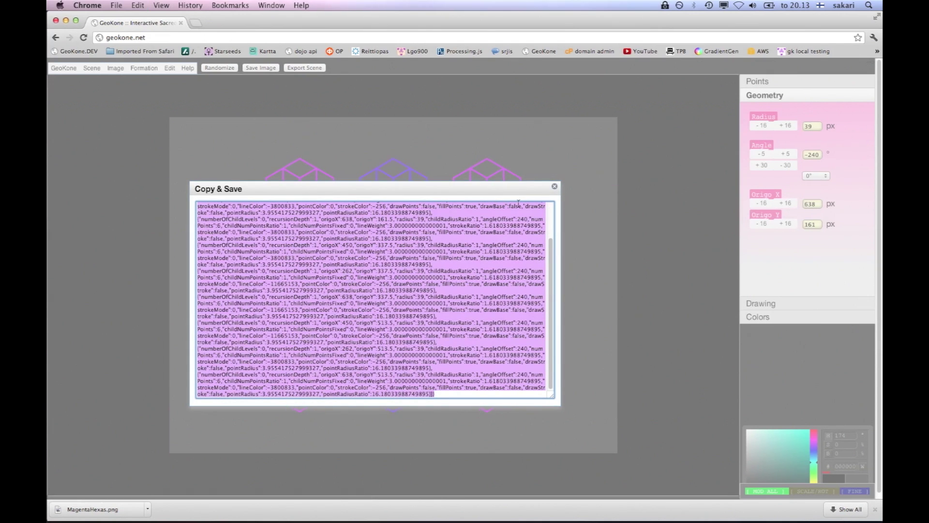
pyautogui.moveTo(290, 189); pyautogui.dragTo(344, 151)
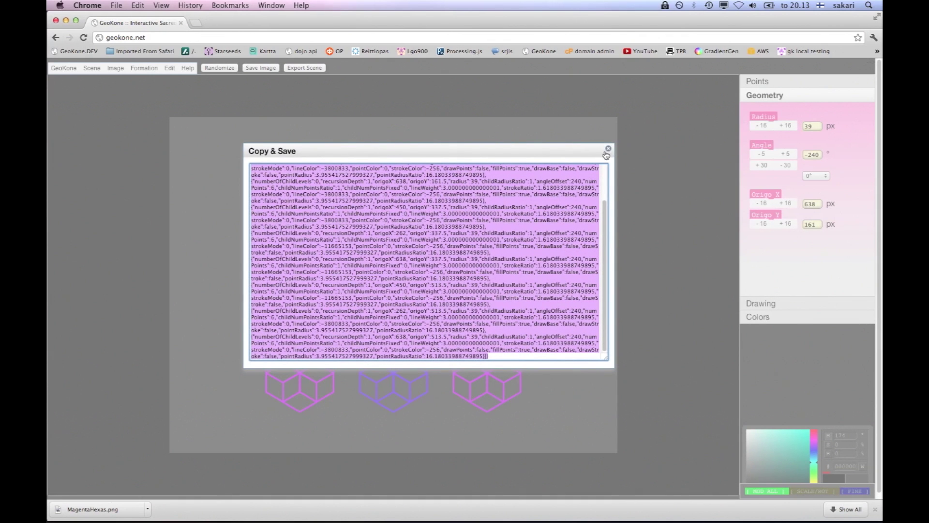
pyautogui.click(471, 248)
pyautogui.press('super+a')
pyautogui.click(609, 148)
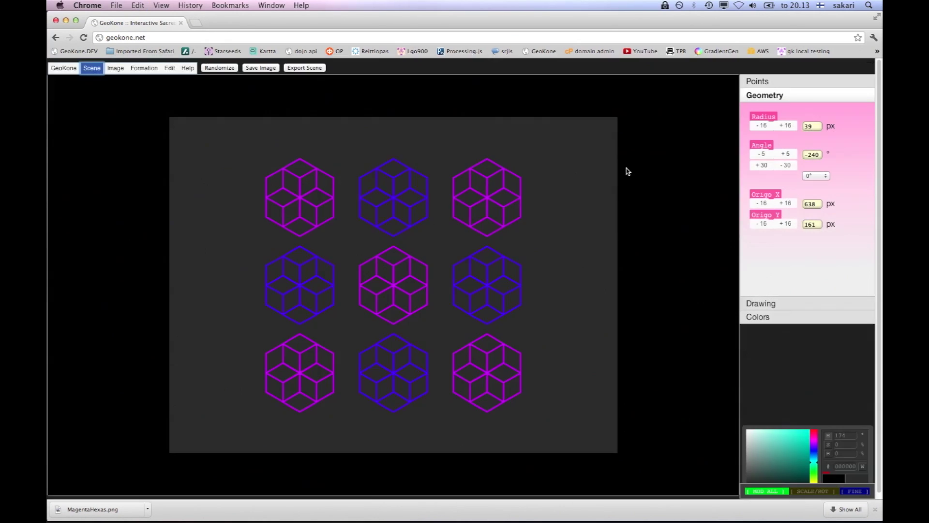
# Reload the GeoKone page and import the scene from the copied Text/JSON.
pyautogui.click(180, 36)
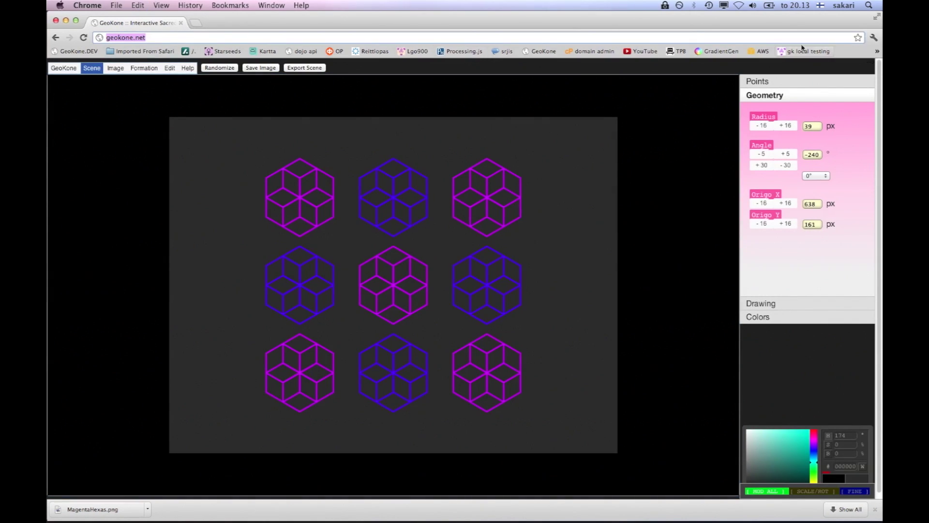
pyautogui.click(83, 39)
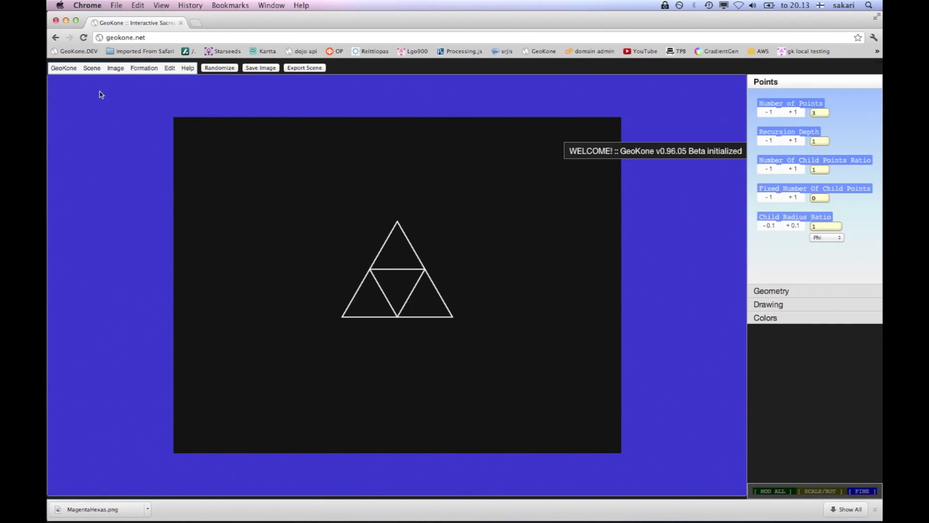
pyautogui.click(92, 68)
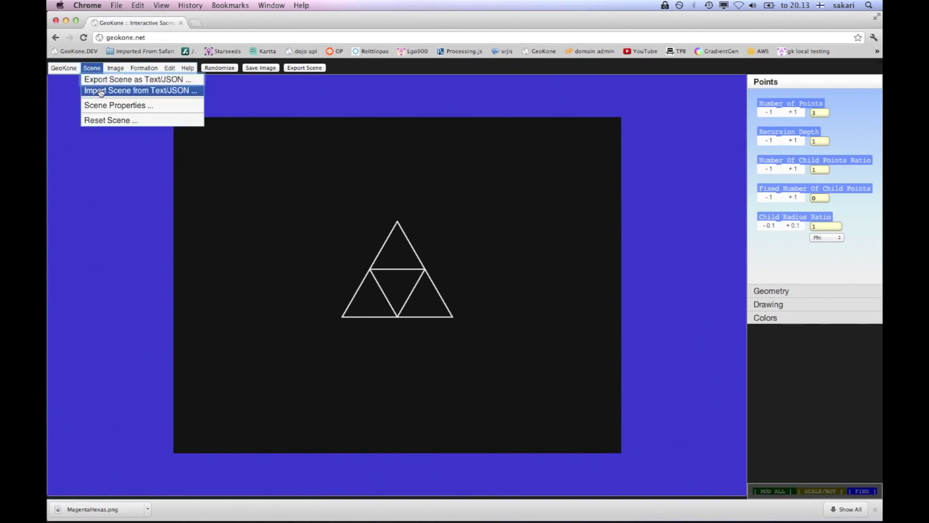
pyautogui.click(101, 92)
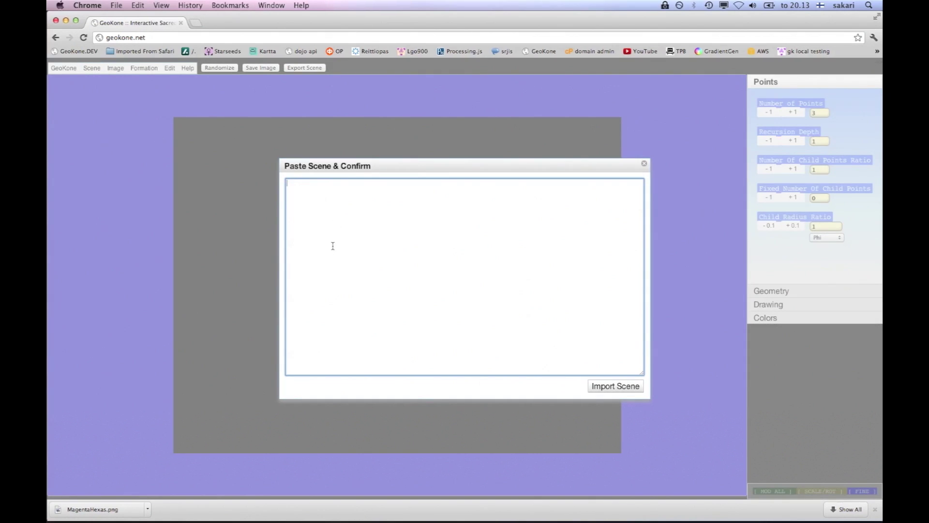
pyautogui.press('super+v')
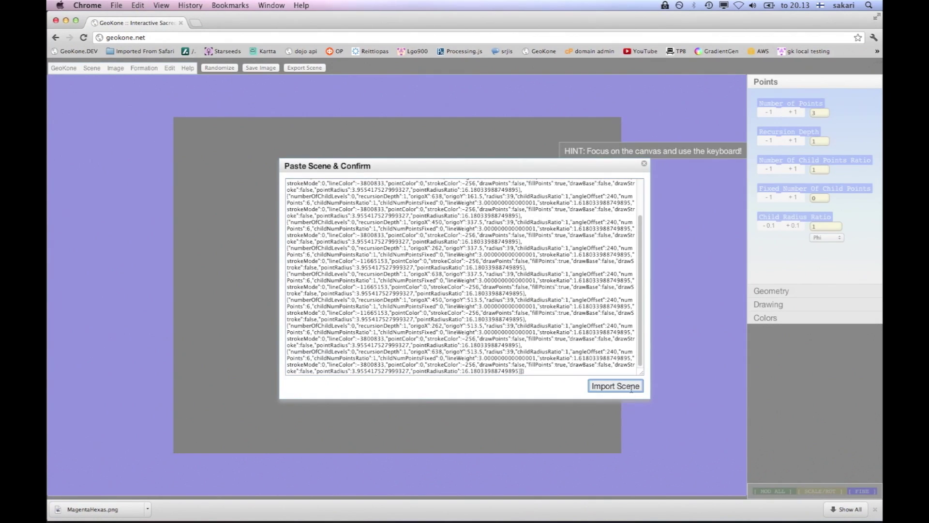
pyautogui.click(631, 389)
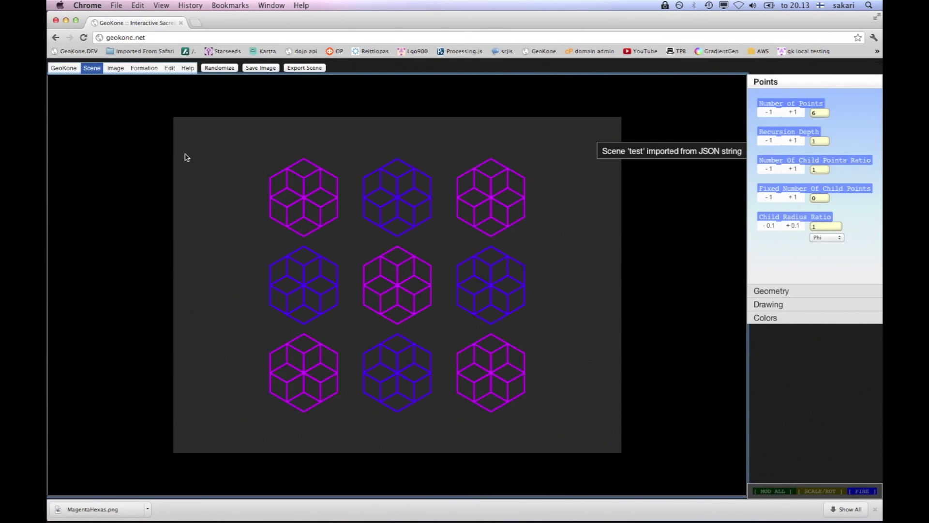
# Look through the scene and formation commands and open the GeoKone Help.
pyautogui.click(90, 70)
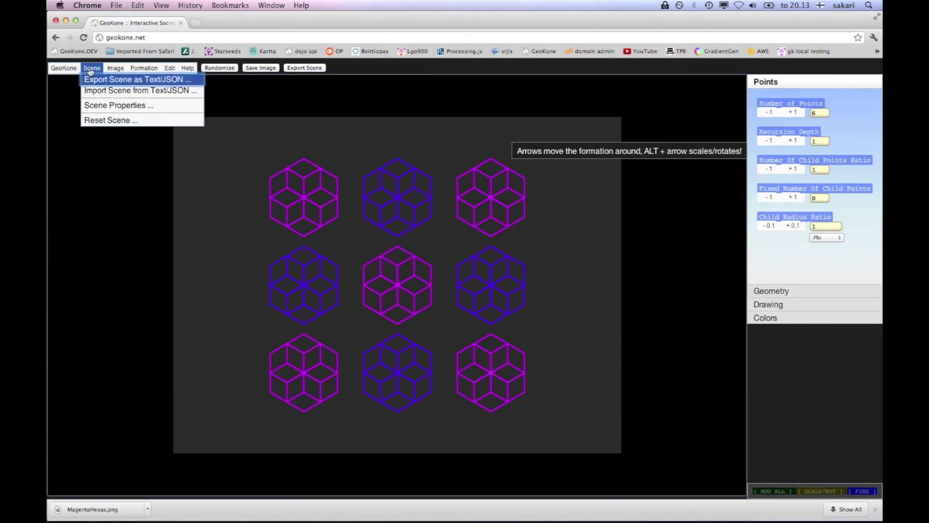
pyautogui.moveTo(139, 70)
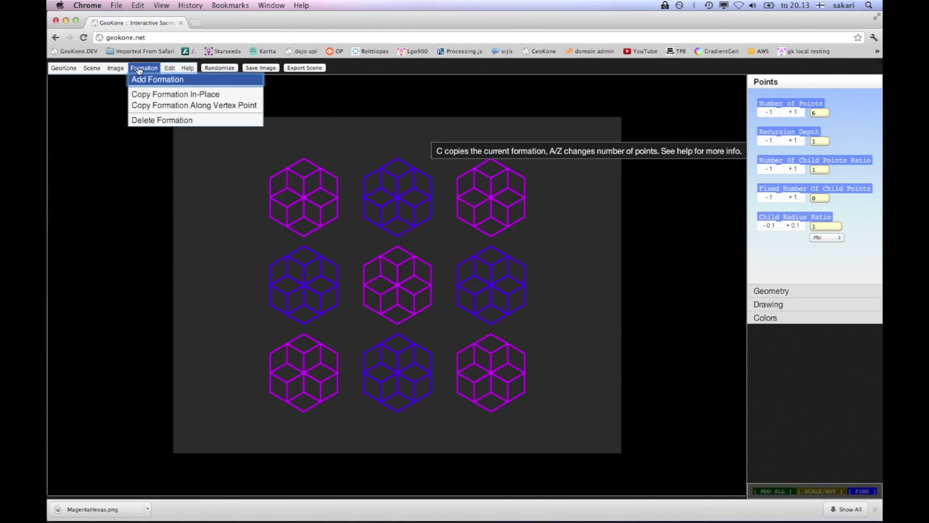
pyautogui.moveTo(188, 71)
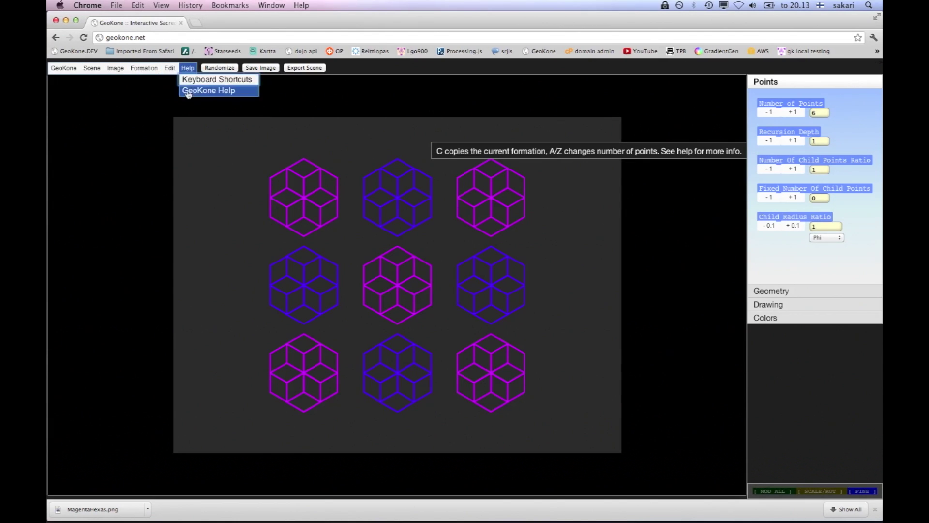
pyautogui.click(188, 92)
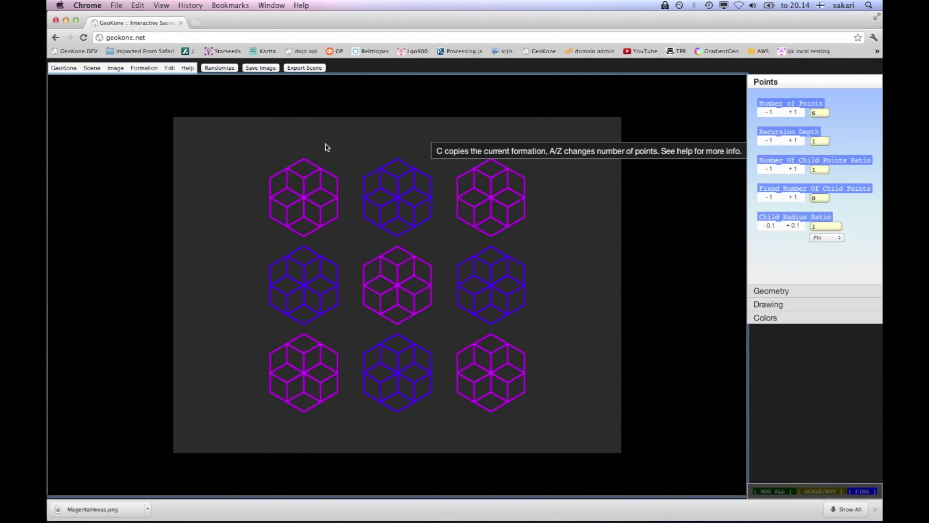